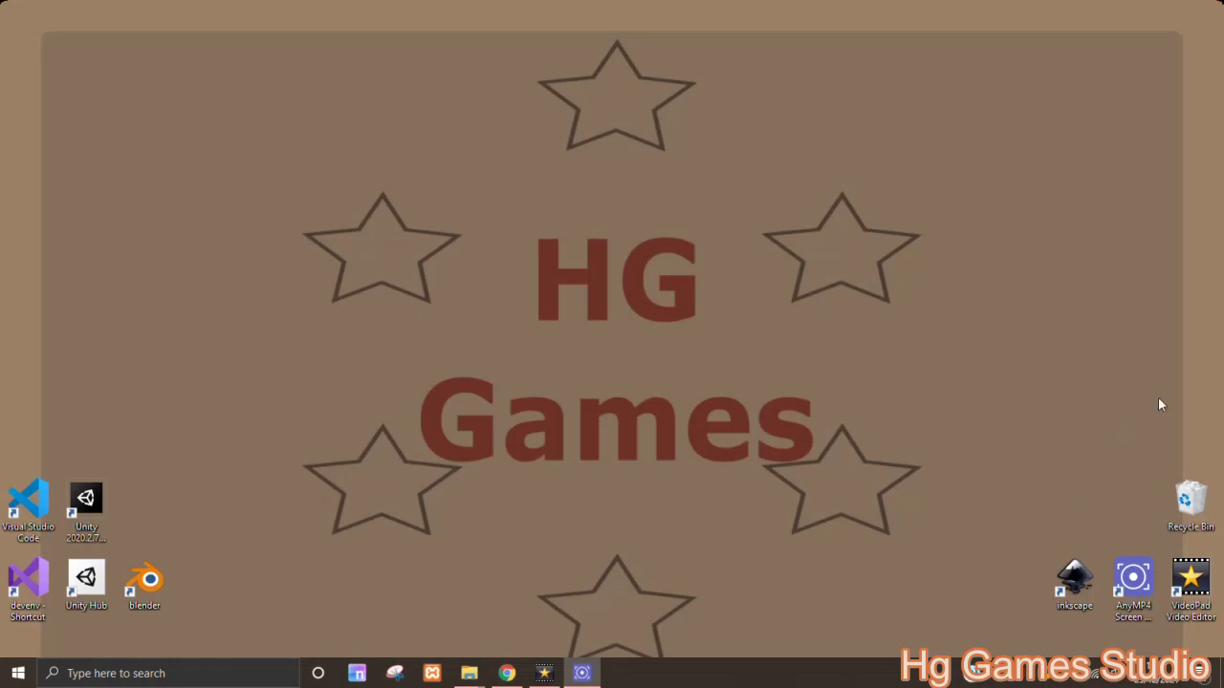
Step: Refresh the Windows desktop from its right-click menu before launching Unity Hub
{"action": "right_click", "coordinate": [826, 228]}
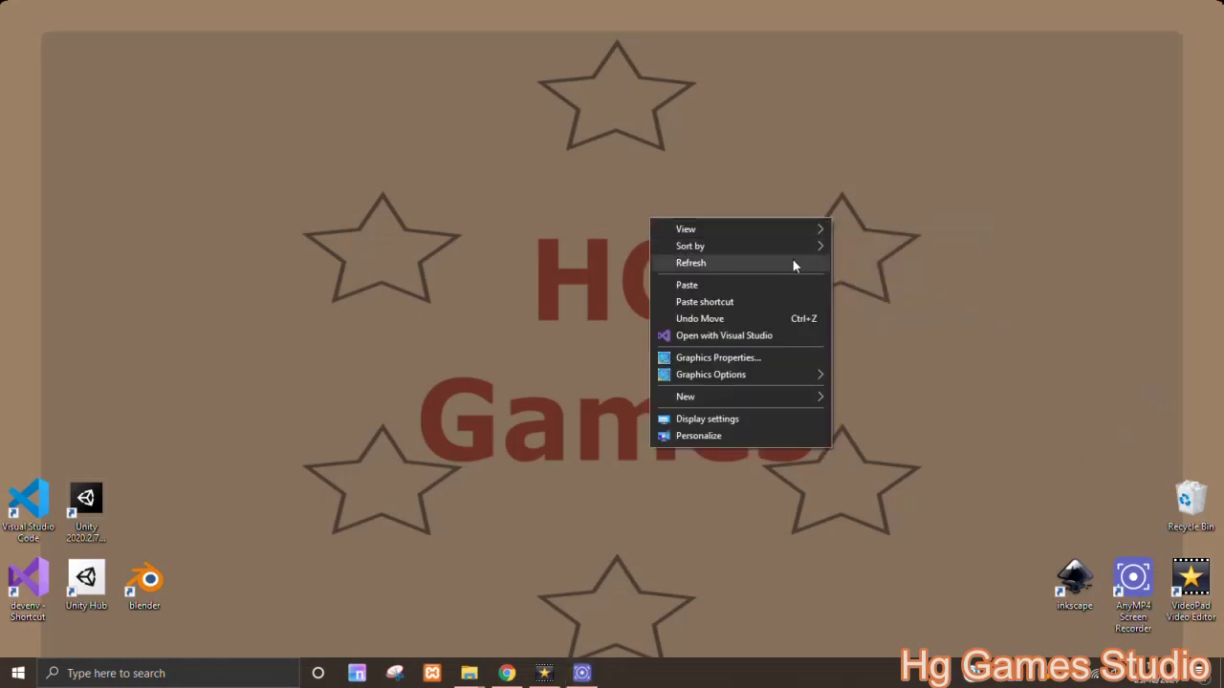
{"action": "left_click", "coordinate": [792, 260]}
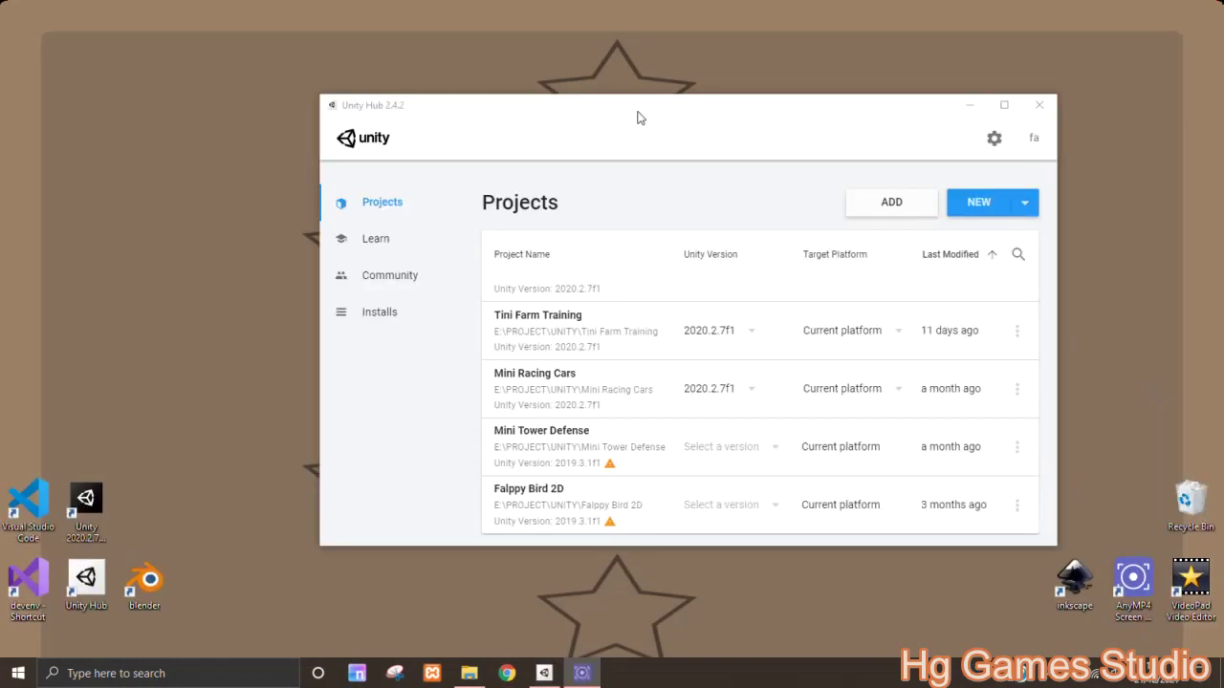
Step: Create a new 2D-template project named 'Latihan Pilah Sampah'
{"action": "left_click", "coordinate": [979, 202]}
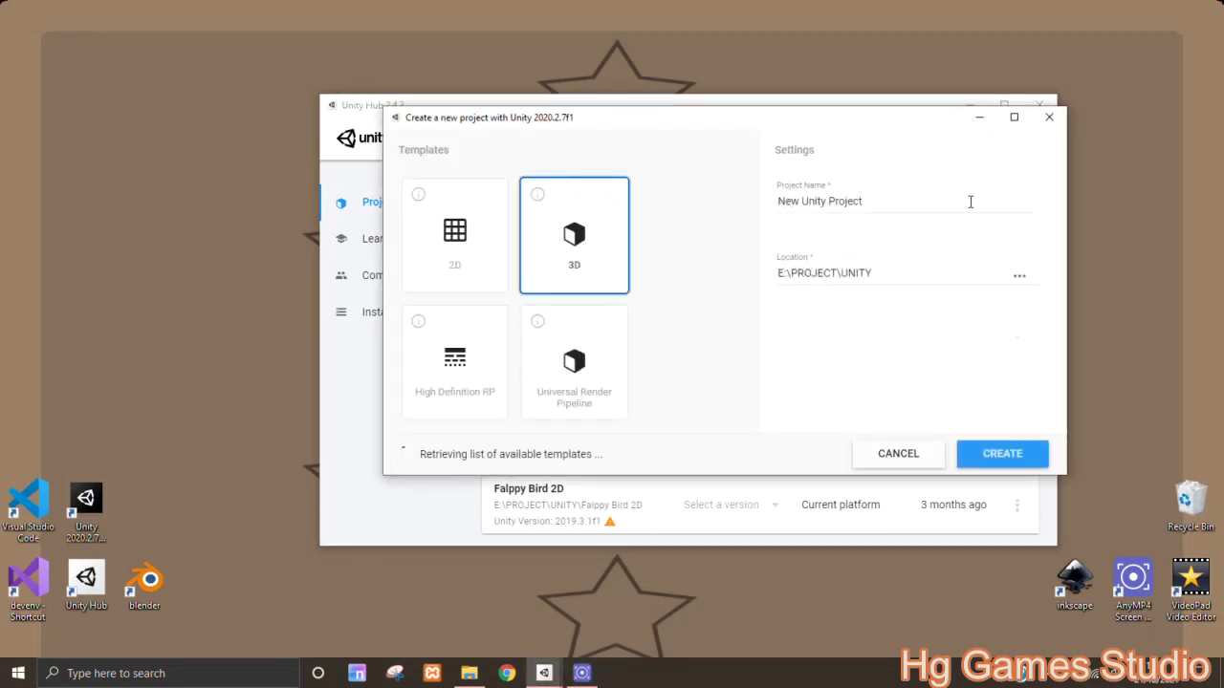
{"action": "left_click", "coordinate": [446, 268]}
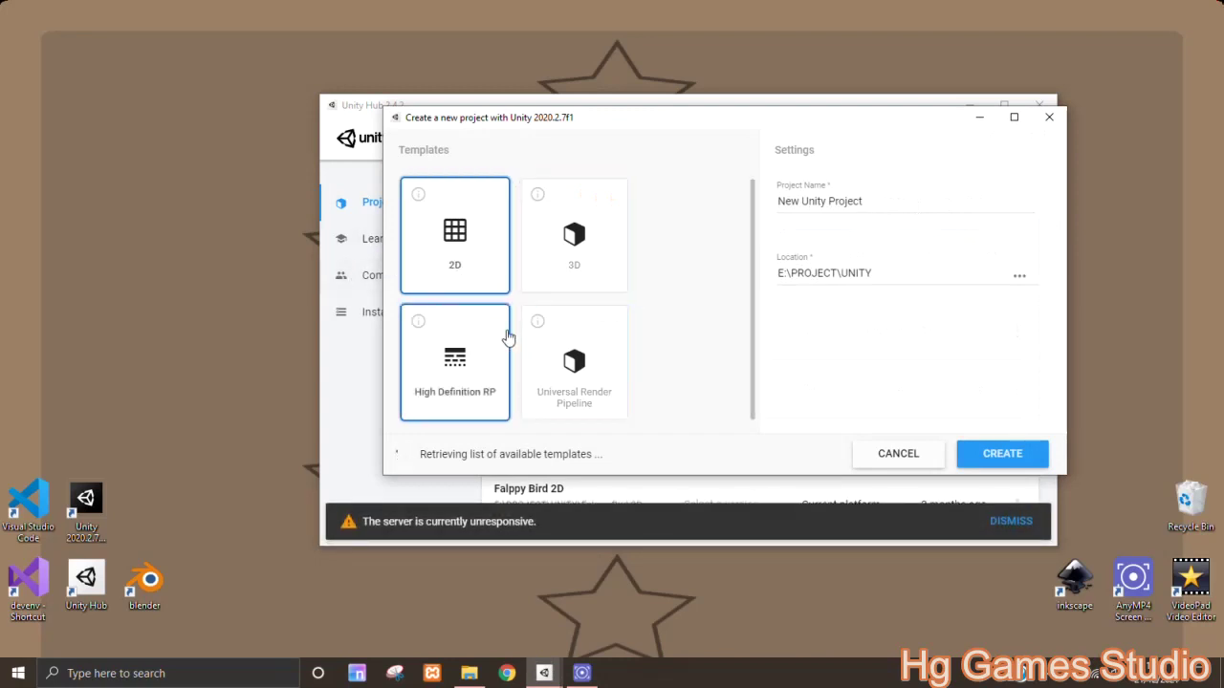
{"action": "left_click", "coordinate": [875, 202]}
{"action": "left_click_drag", "start_coordinate": [875, 202], "coordinate": [705, 187]}
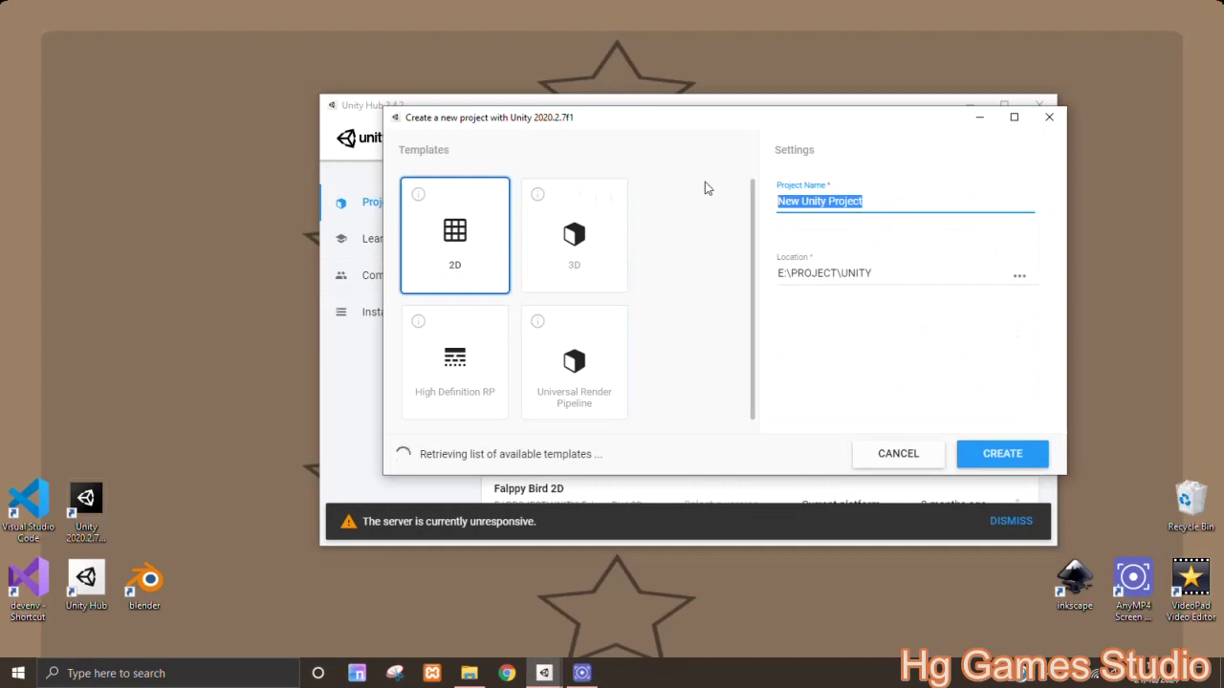
{"action": "type", "text": "Latihan"}
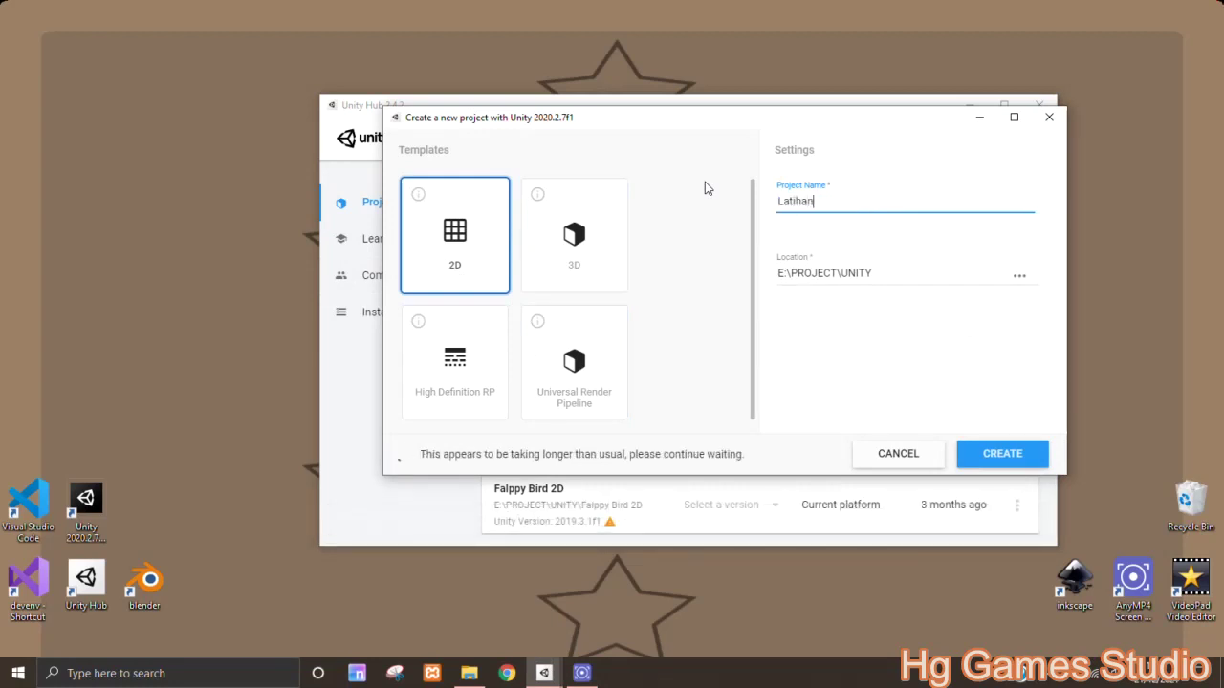
{"action": "type", "text": " Pi"}
{"action": "type", "text": "lah Samp"}
{"action": "type", "text": "ah"}
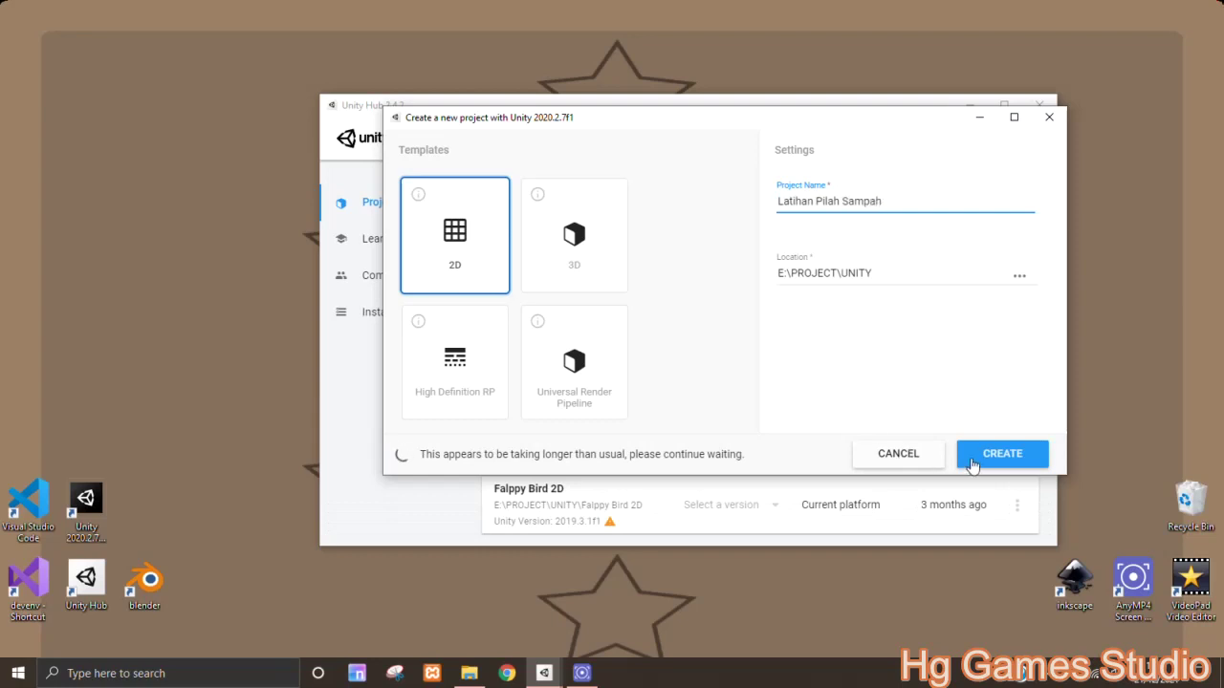
{"action": "left_click", "coordinate": [984, 463]}
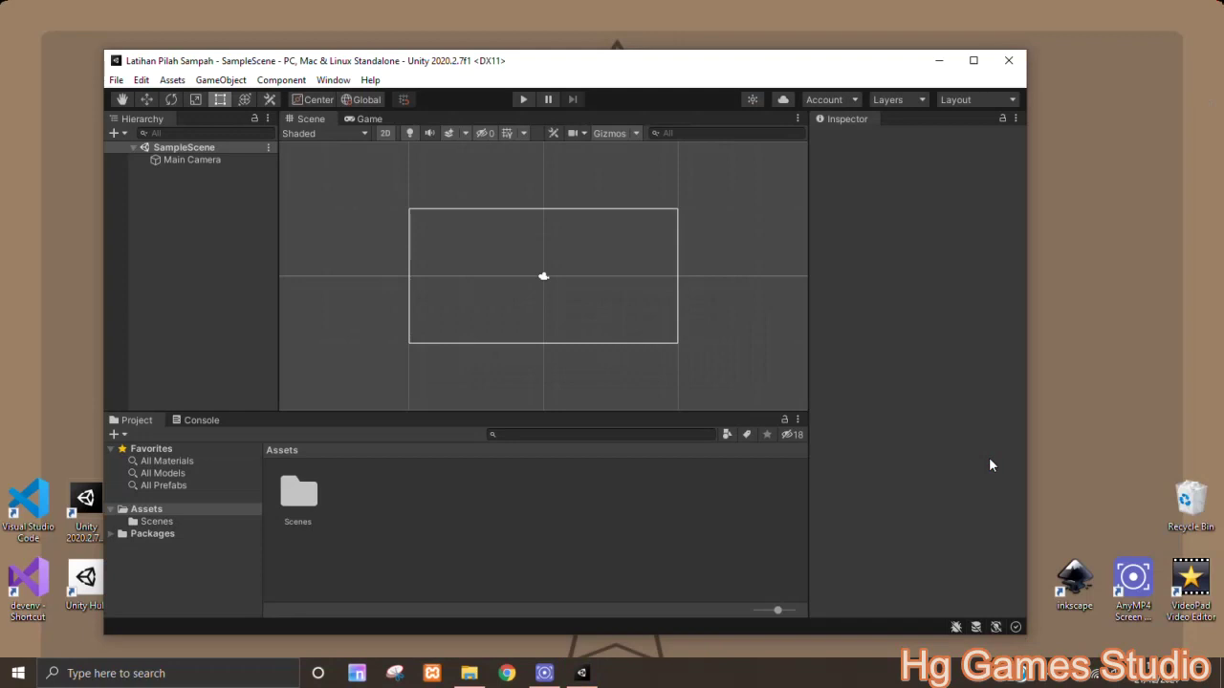
Step: Maximize the editor and switch the build platform to Android in Build Settings
{"action": "left_click", "coordinate": [973, 60]}
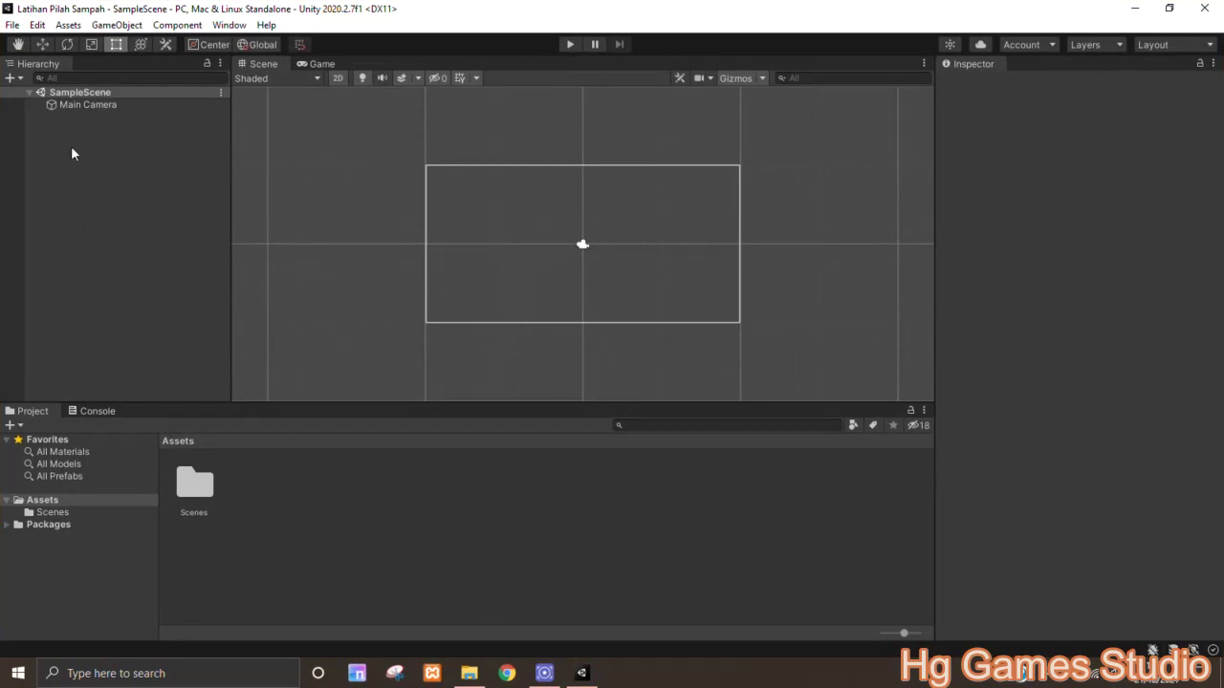
{"action": "left_click", "coordinate": [13, 25]}
{"action": "left_click", "coordinate": [91, 211]}
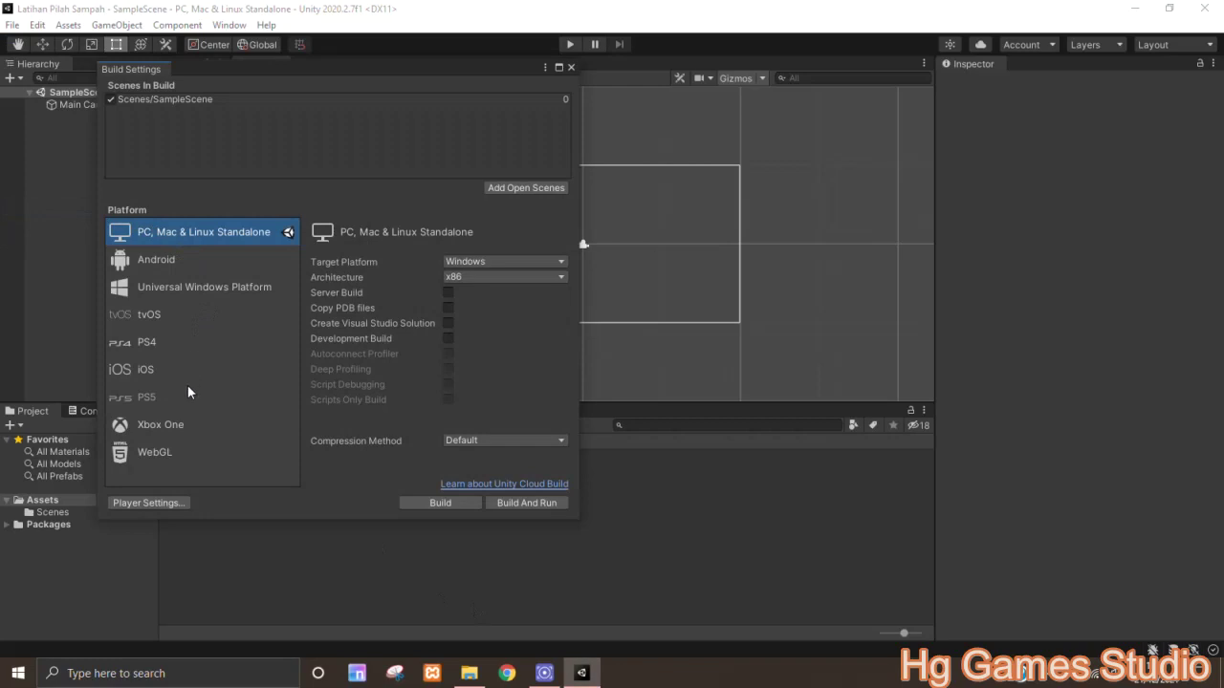
{"action": "left_click", "coordinate": [156, 263]}
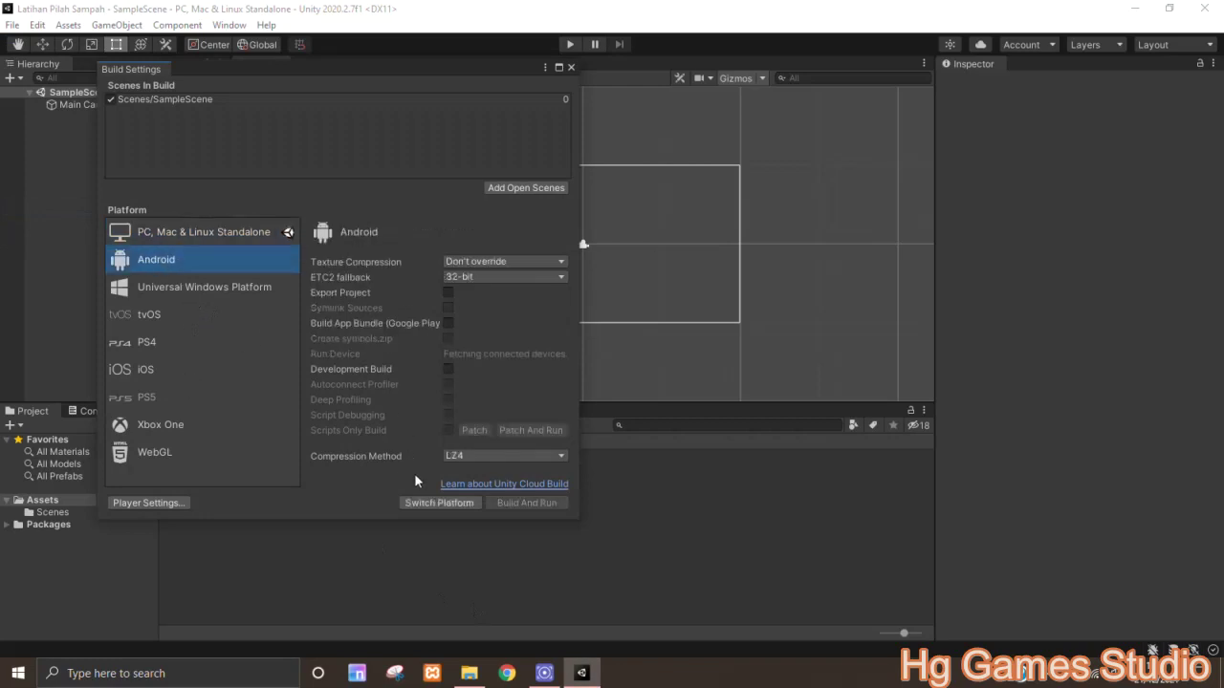
{"action": "left_click", "coordinate": [437, 503]}
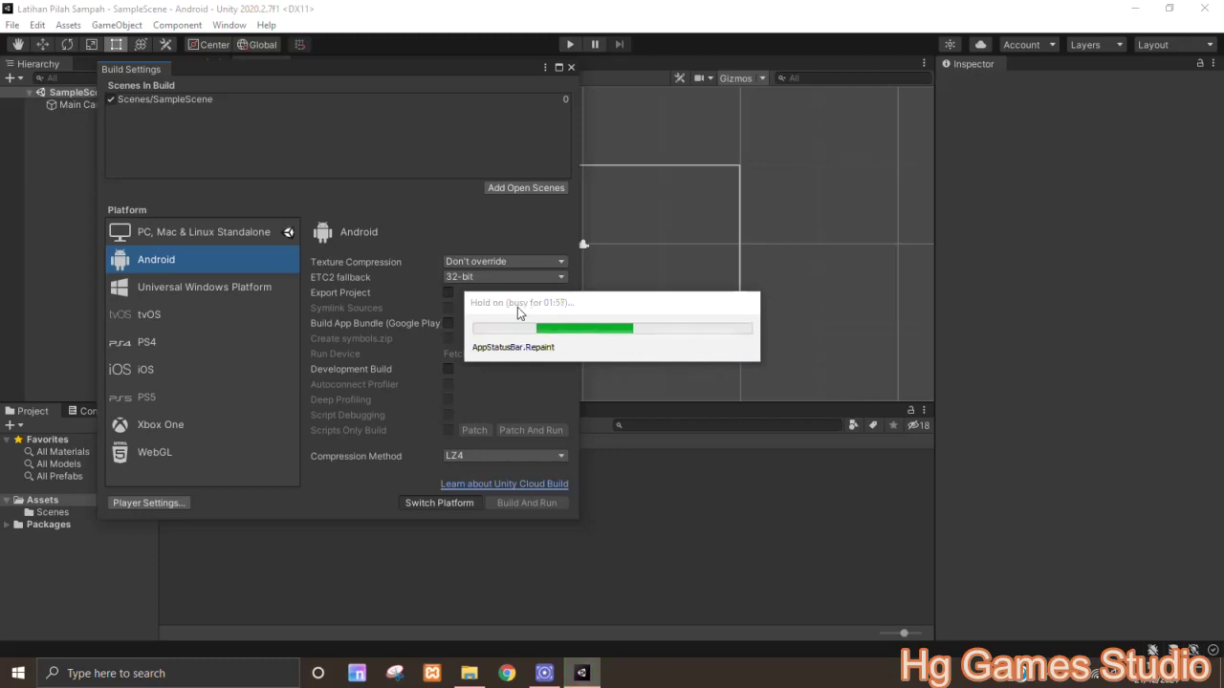
{"action": "left_click", "coordinate": [571, 67]}
Step: Rename SampleScene to Main and reload the scene
{"action": "left_click", "coordinate": [102, 511]}
{"action": "right_click", "coordinate": [194, 492]}
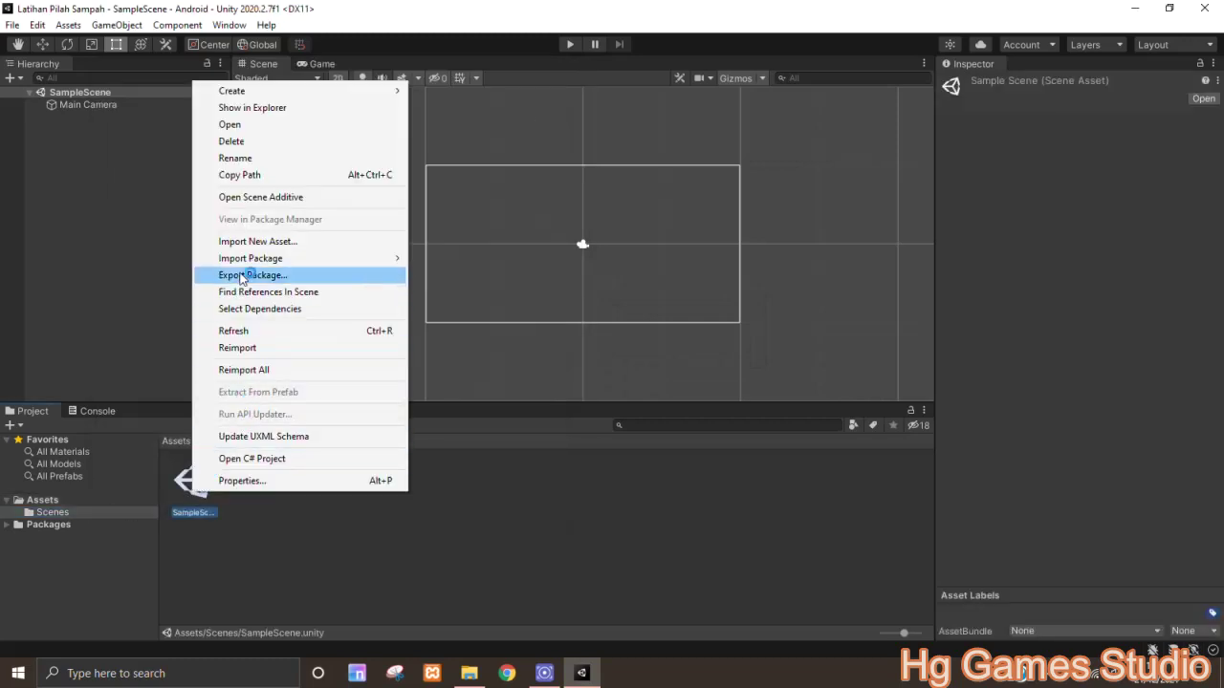
{"action": "left_click", "coordinate": [235, 158]}
{"action": "type", "text": "Main"}
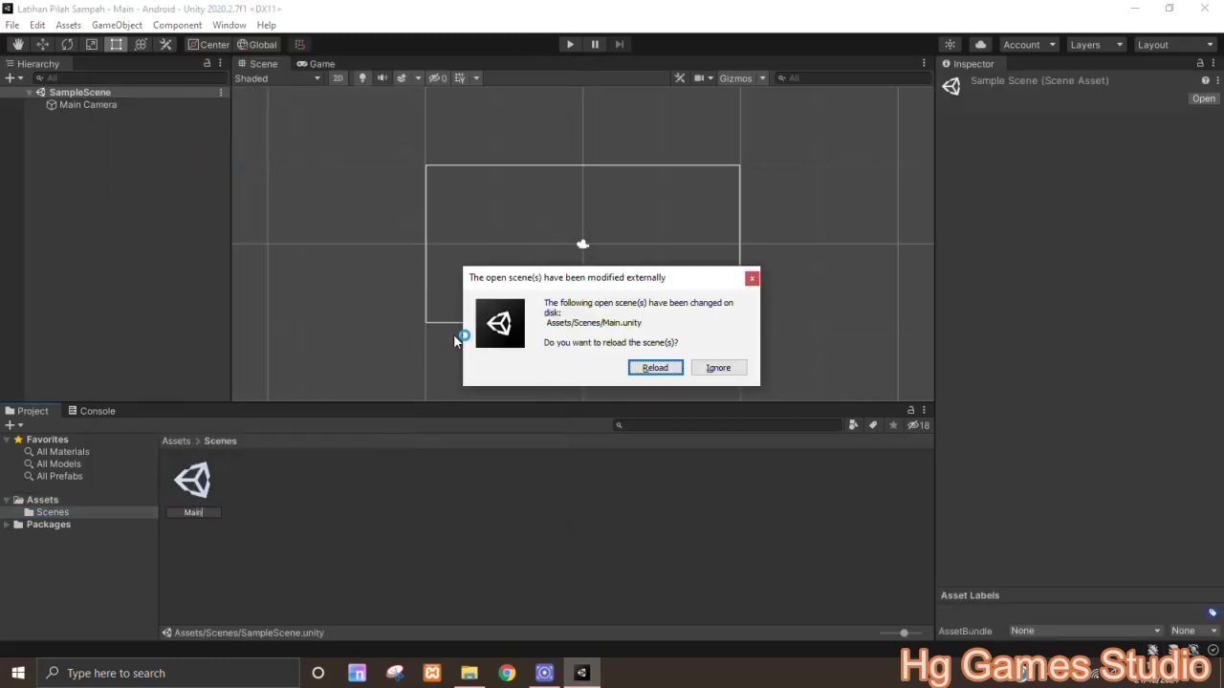
{"action": "left_click", "coordinate": [650, 369]}
Step: Import the AssetPilihSampah folder into Assets, rename it Image, and open it
{"action": "left_click", "coordinate": [53, 504]}
{"action": "left_click", "coordinate": [468, 673]}
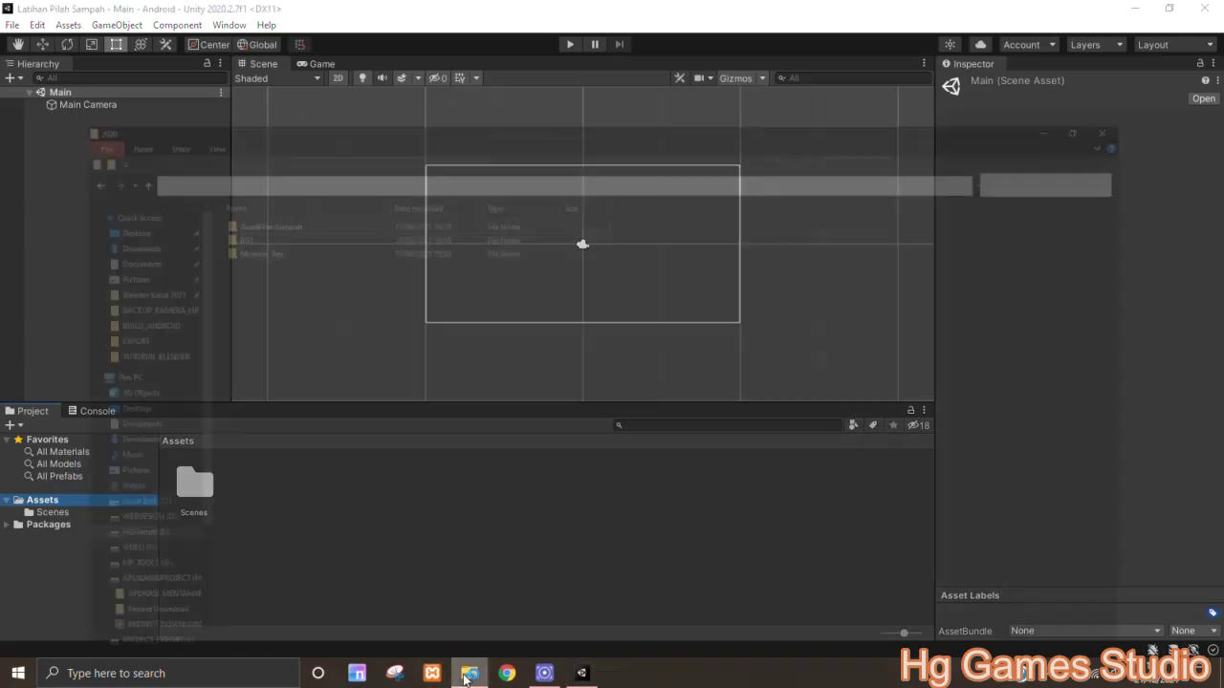
{"action": "mouse_move", "coordinate": [239, 121]}
{"action": "left_mouse_down"}
{"action": "mouse_move", "coordinate": [489, 444]}
{"action": "mouse_move", "coordinate": [316, 495]}
{"action": "left_mouse_up"}
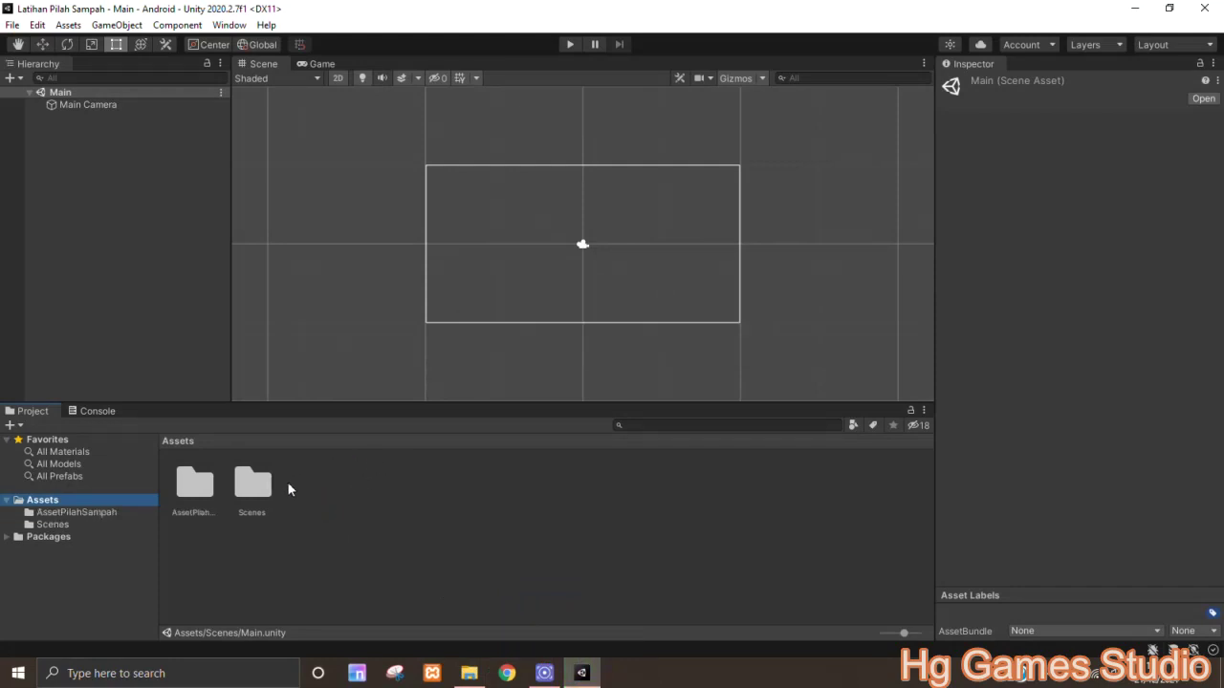
{"action": "right_click", "coordinate": [200, 482]}
{"action": "left_click", "coordinate": [245, 148]}
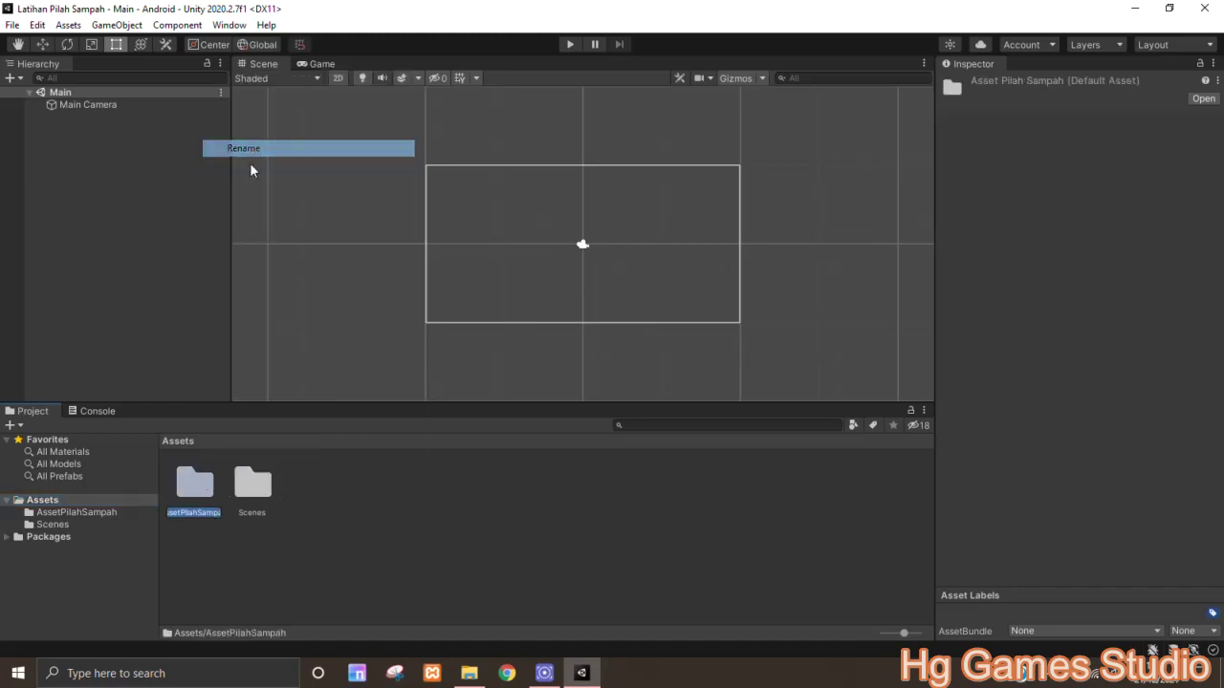
{"action": "type", "text": "Imahe"}
{"action": "key", "text": "Return"}
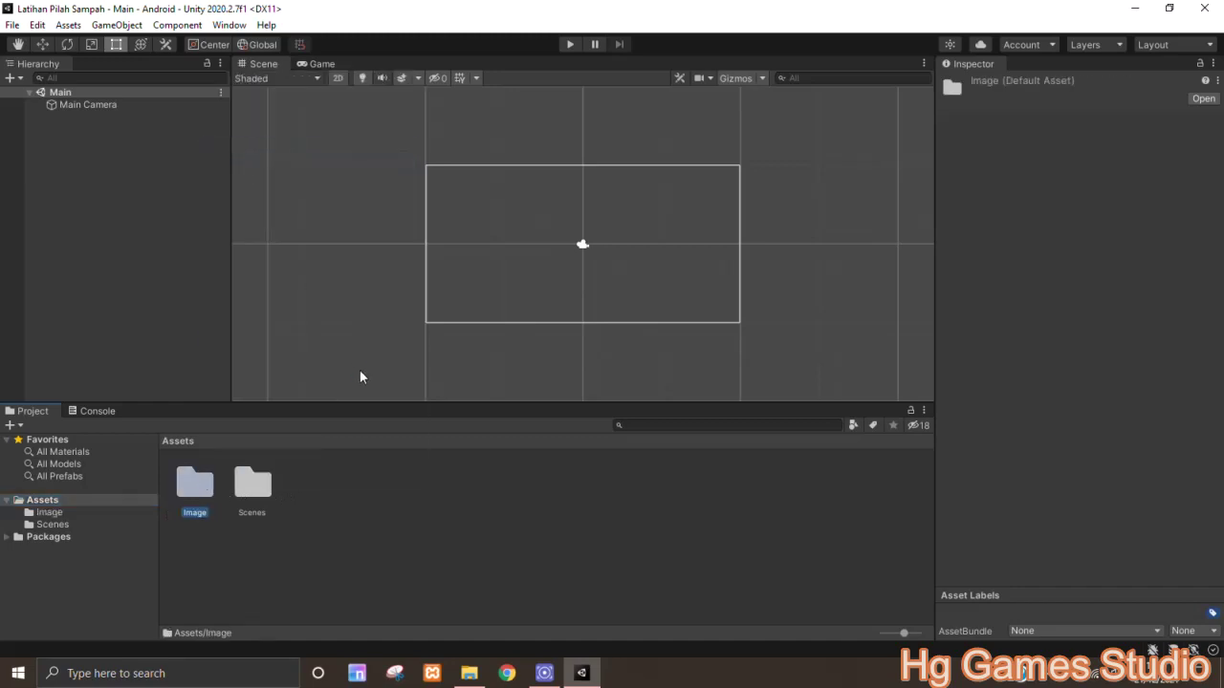
{"action": "double_click", "coordinate": [196, 478]}
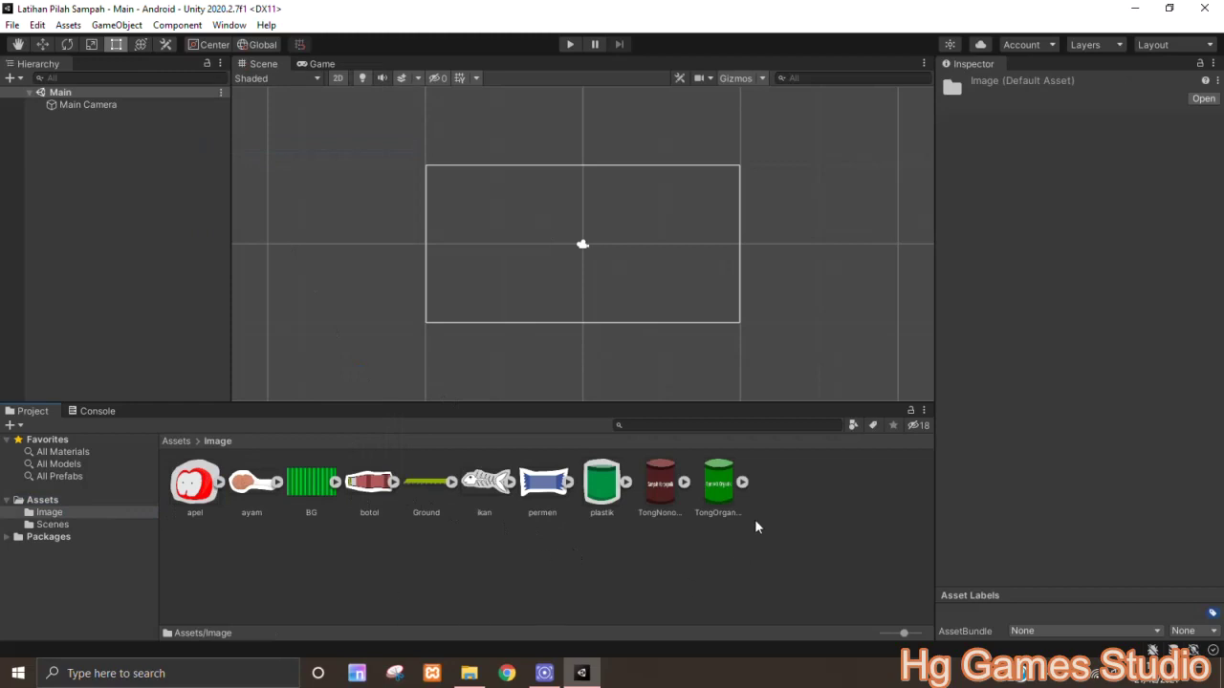
{"action": "left_click", "coordinate": [74, 94]}
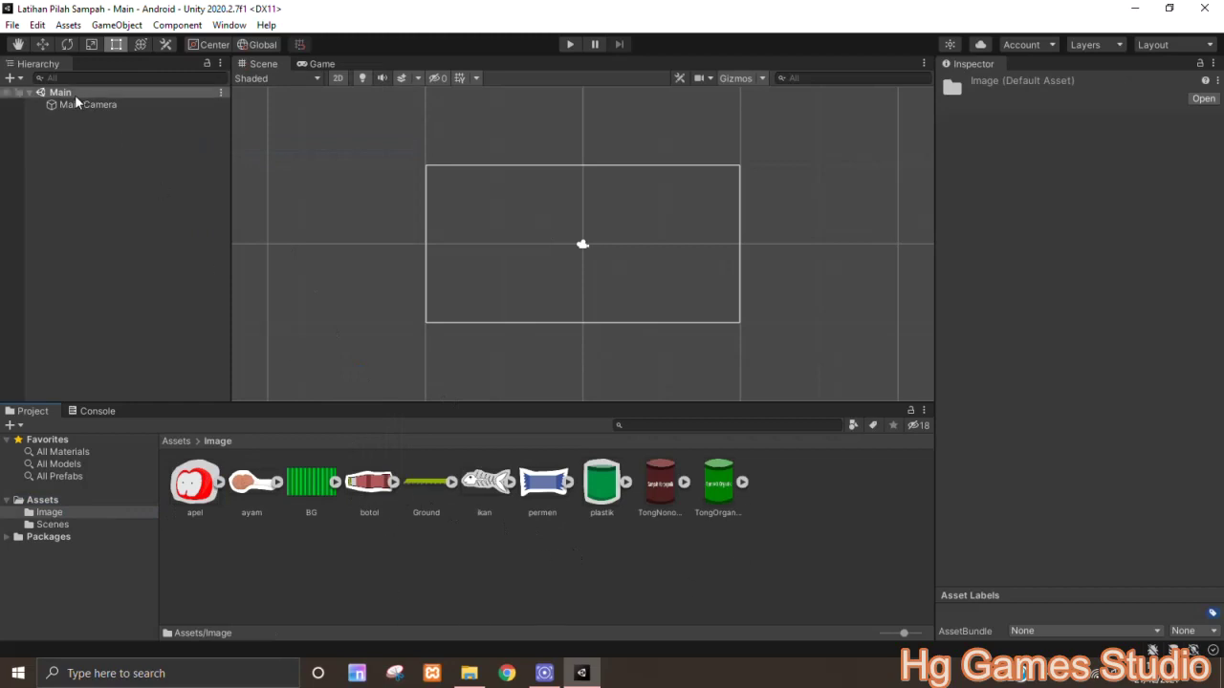
Step: Place the BG sprite in the scene, use the Favorite layout and a 16:9 Landscape game view
{"action": "left_click", "coordinate": [316, 483]}
{"action": "left_click_drag", "start_coordinate": [316, 484], "coordinate": [77, 260]}
{"action": "left_click", "coordinate": [316, 63]}
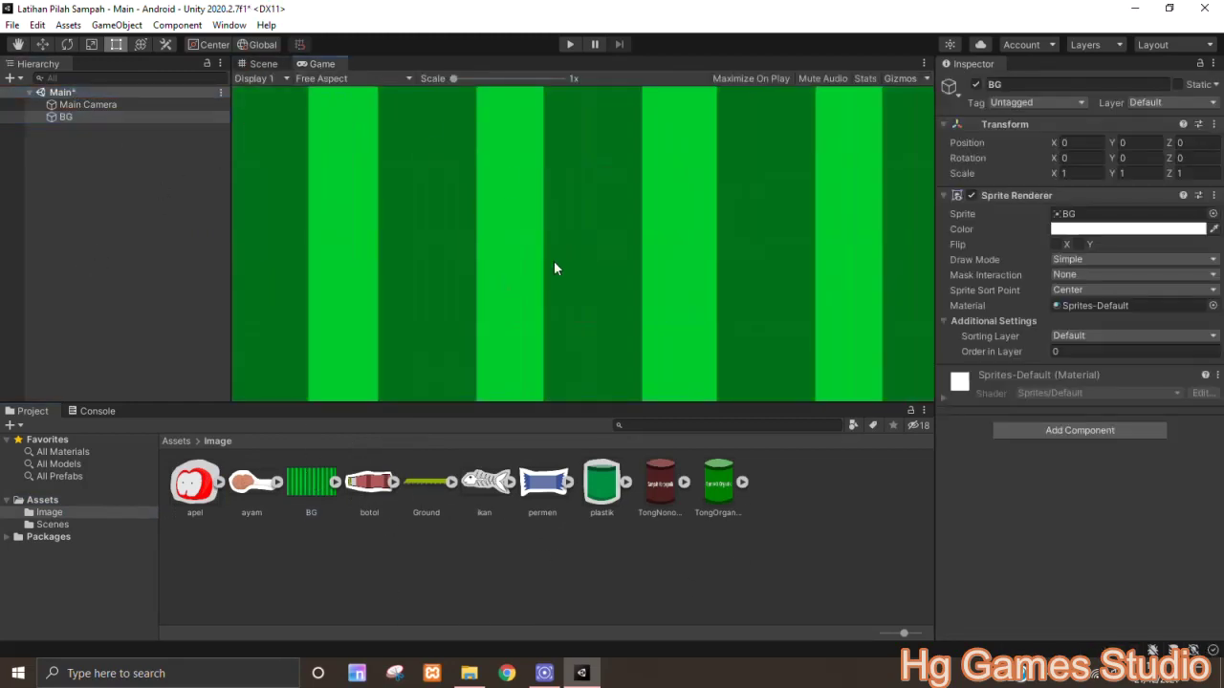
{"action": "left_click", "coordinate": [1174, 44]}
{"action": "left_click", "coordinate": [1110, 127]}
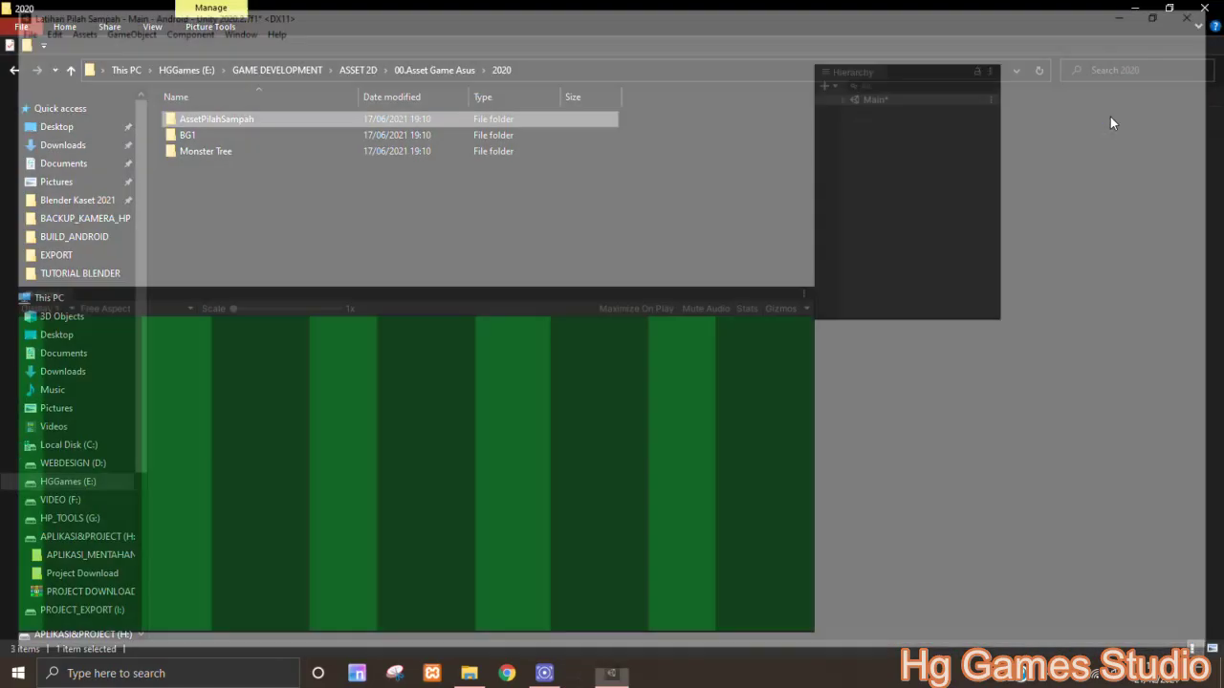
{"action": "scroll", "coordinate": [395, 159], "scroll_direction": "down", "scroll_amount": 2}
{"action": "scroll", "coordinate": [395, 159], "scroll_direction": "down", "scroll_amount": 2}
{"action": "left_click_drag", "start_coordinate": [457, 286], "coordinate": [459, 355]}
{"action": "left_click", "coordinate": [162, 377]}
{"action": "left_click", "coordinate": [134, 300]}
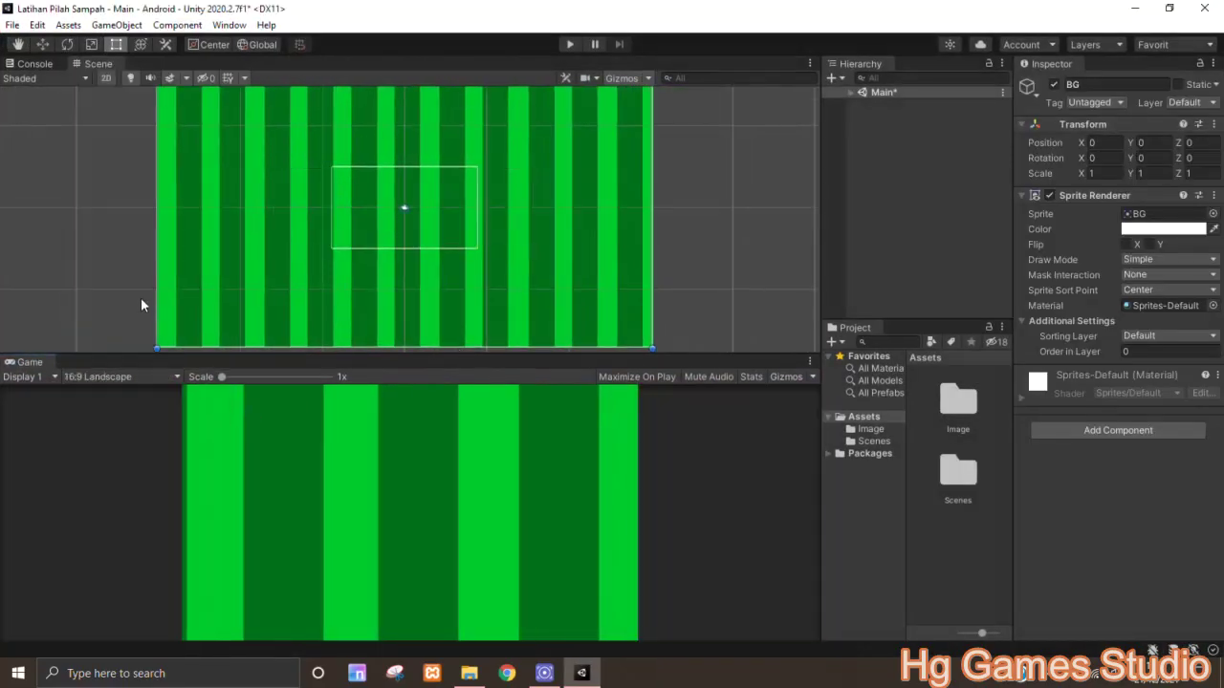
{"action": "scroll", "coordinate": [532, 190], "scroll_direction": "down", "scroll_amount": 1}
Step: Set the BG texture's Pixels Per Unit to 5 and apply
{"action": "left_click", "coordinate": [849, 91]}
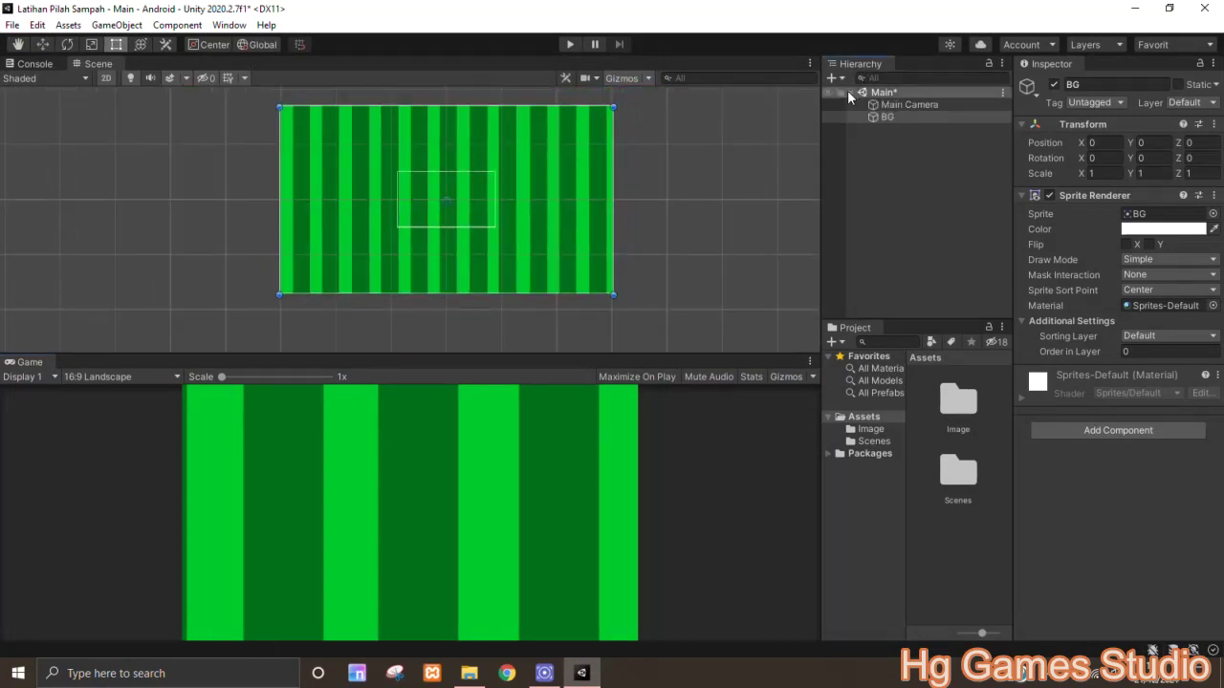
{"action": "left_click", "coordinate": [880, 436]}
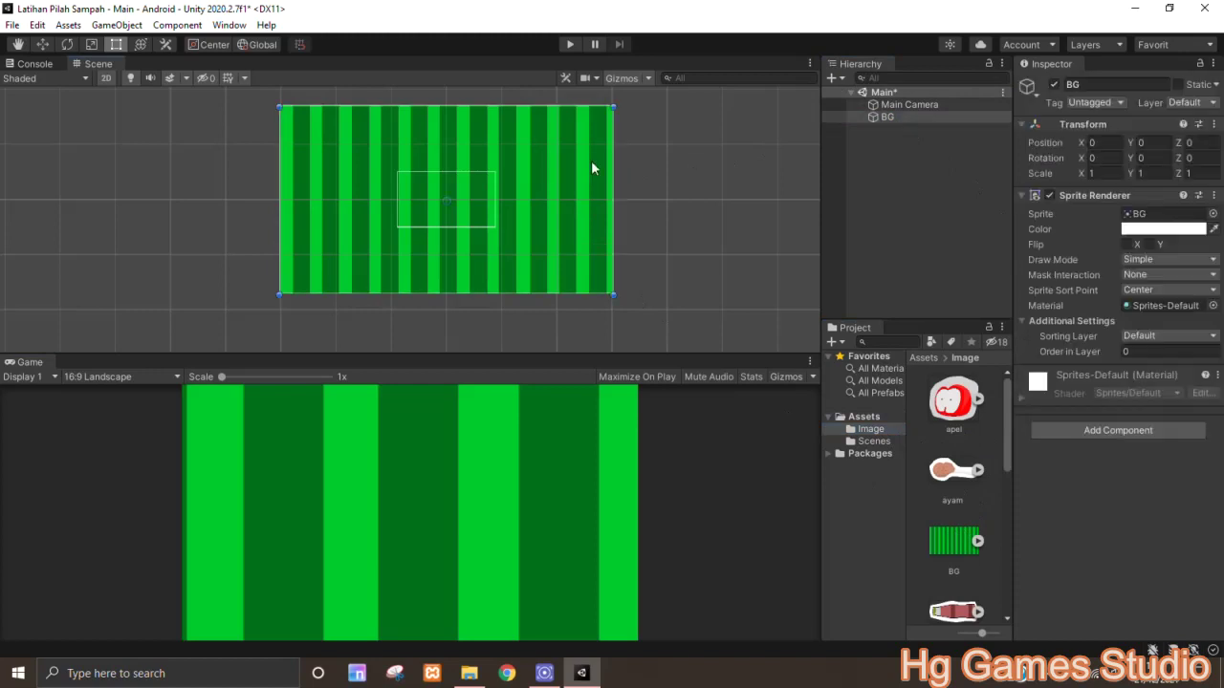
{"action": "left_click", "coordinate": [939, 544]}
{"action": "left_click", "coordinate": [1164, 195]}
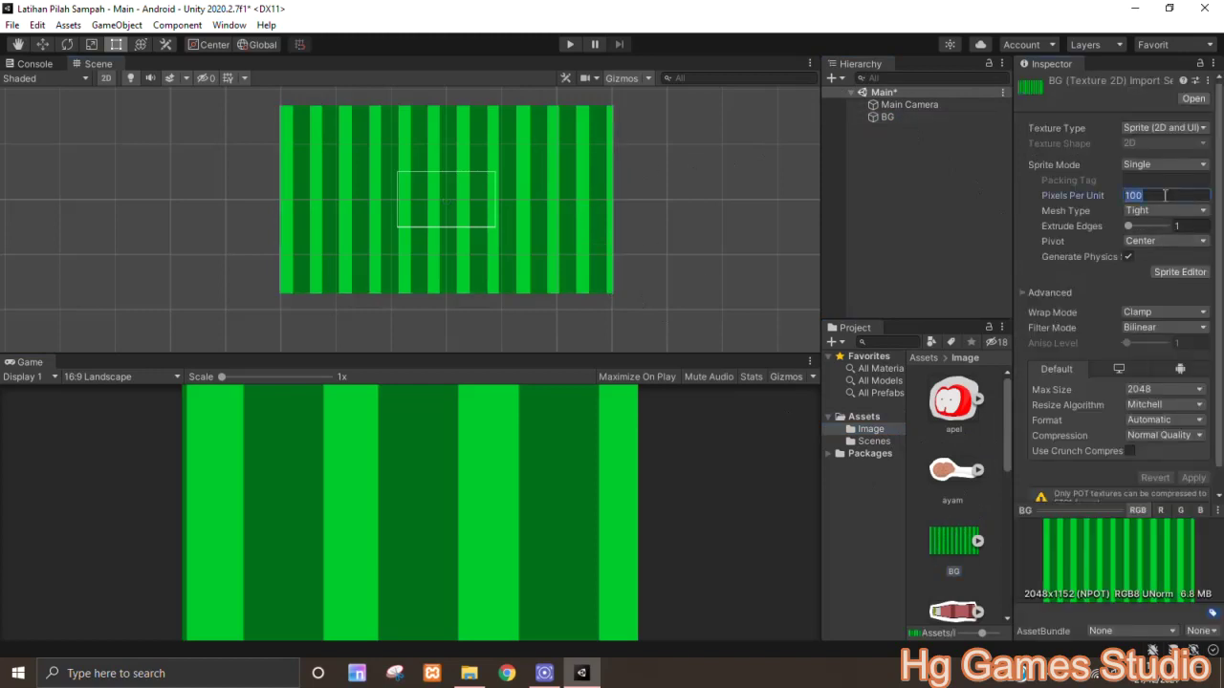
{"action": "type", "text": "5"}
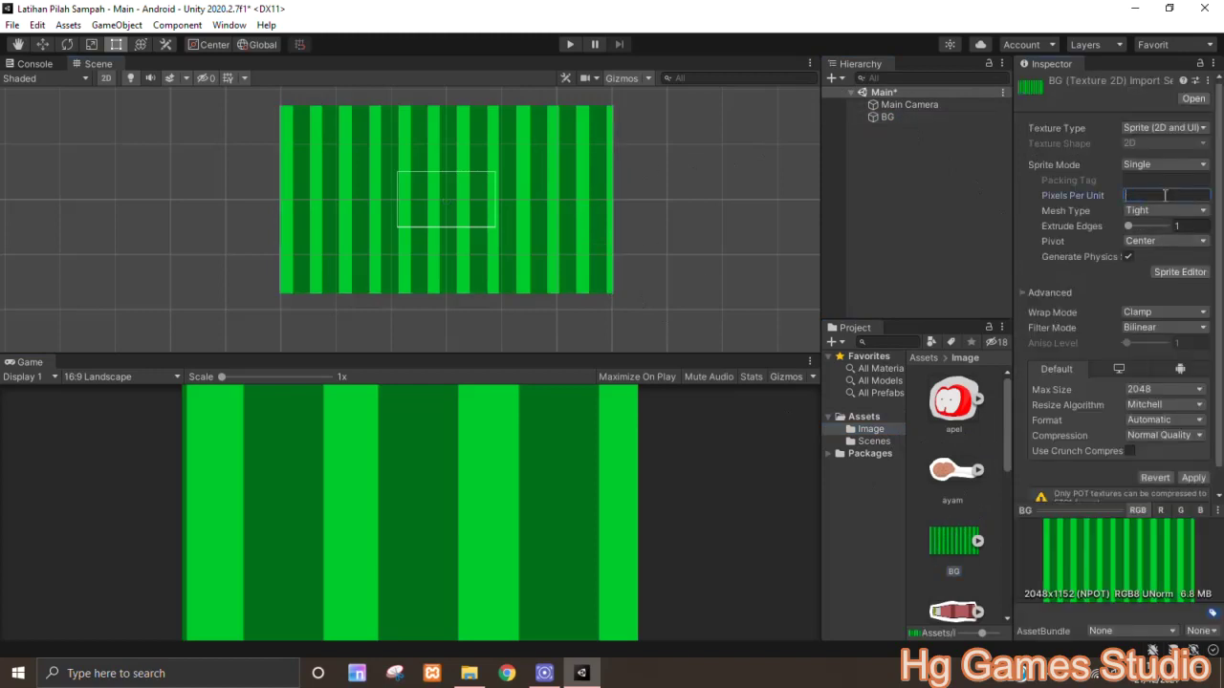
{"action": "type", "text": "200"}
{"action": "left_click", "coordinate": [1193, 477]}
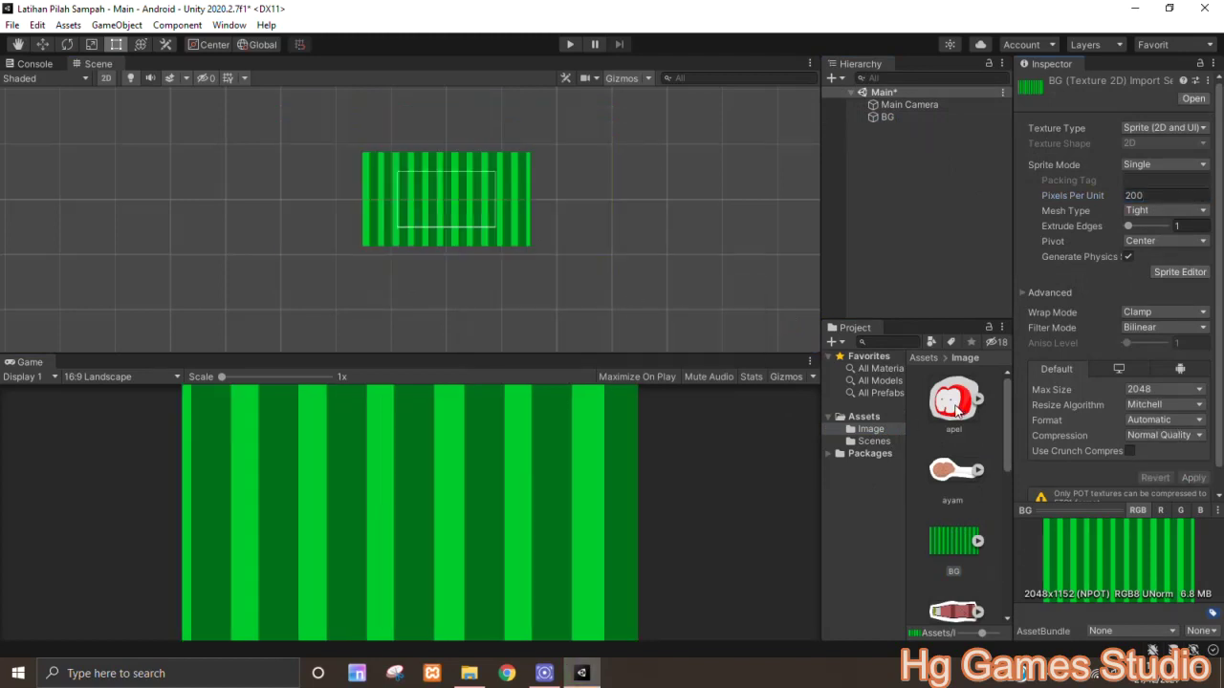
Step: Set Max Size to 512 for all ten Image textures and apply
{"action": "left_click", "coordinate": [957, 407]}
{"action": "scroll", "coordinate": [961, 571], "scroll_direction": "down", "scroll_amount": 5}
{"action": "left_click", "coordinate": [960, 568], "text": "shift"}
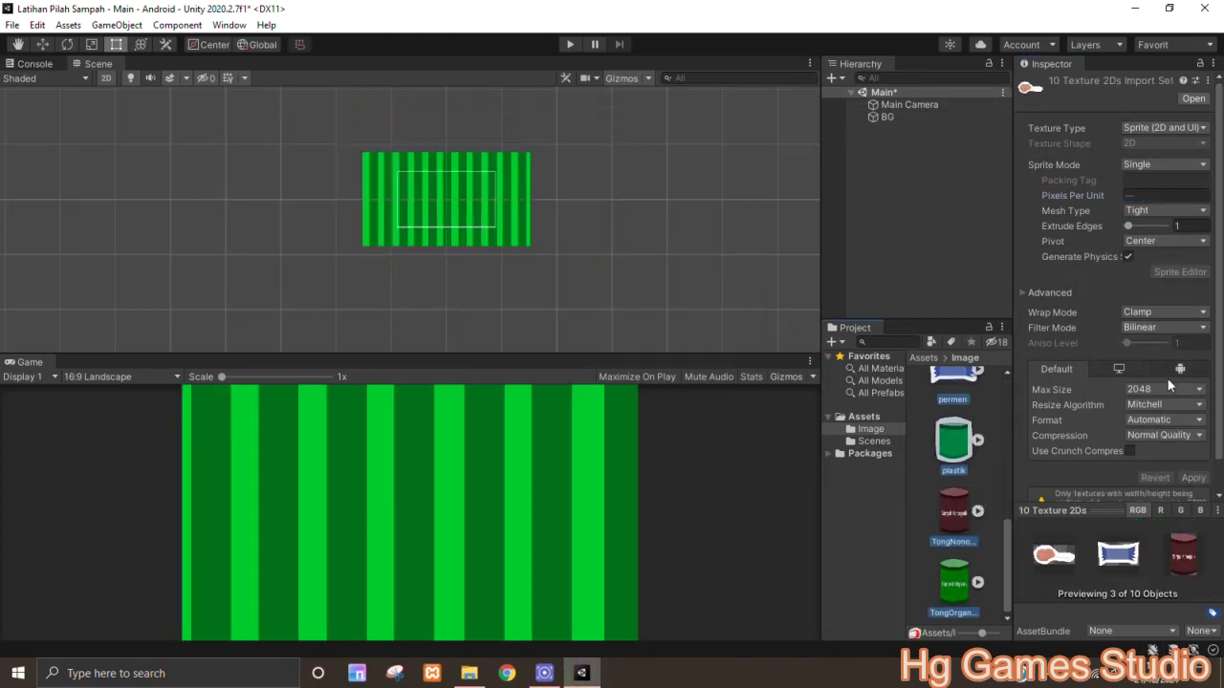
{"action": "left_click", "coordinate": [1165, 389]}
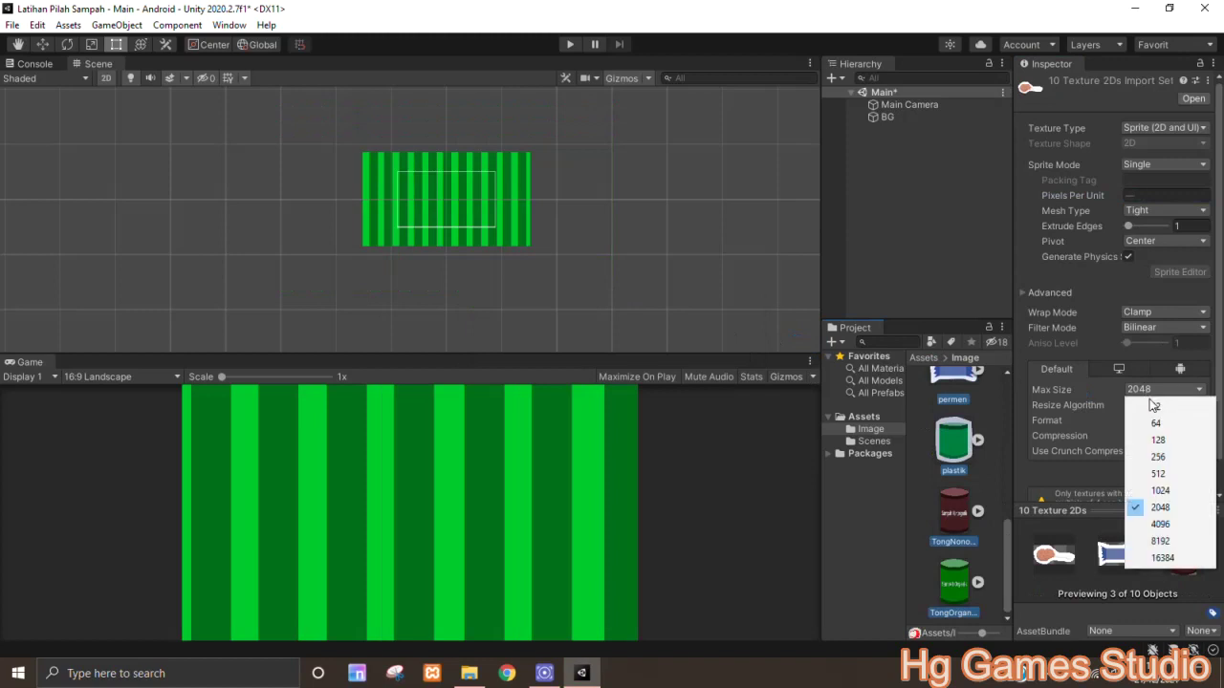
{"action": "left_click", "coordinate": [1158, 474]}
{"action": "left_click", "coordinate": [1193, 478]}
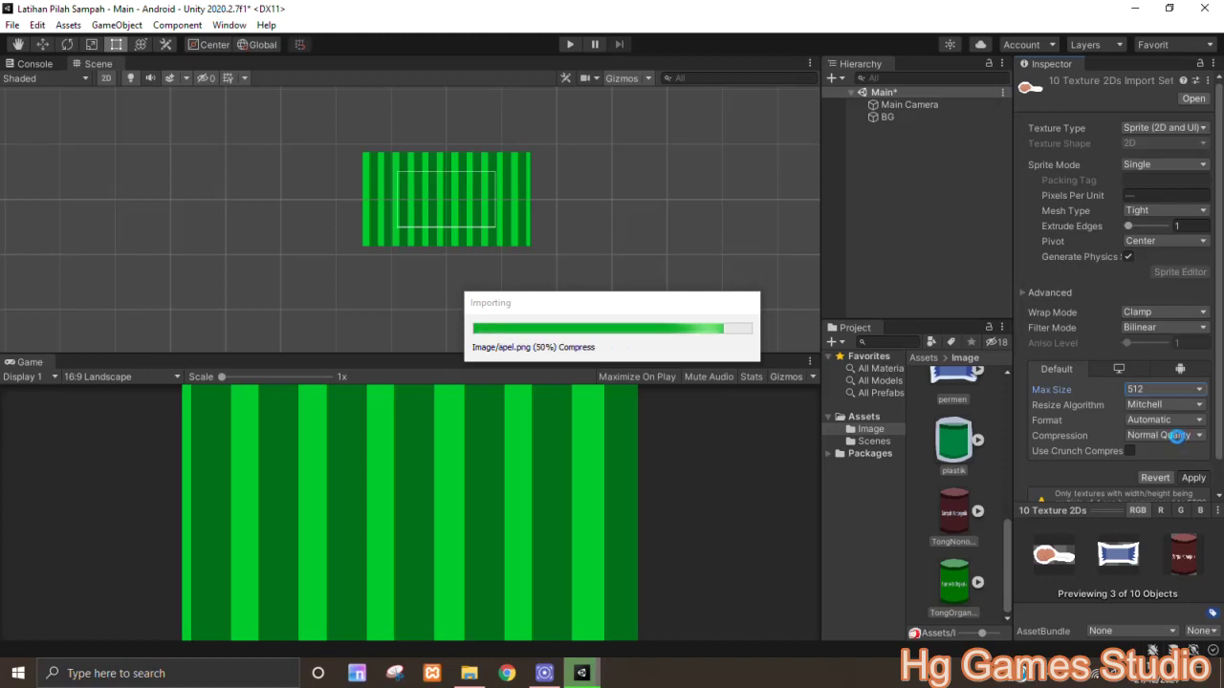
{"action": "left_click", "coordinate": [525, 194]}
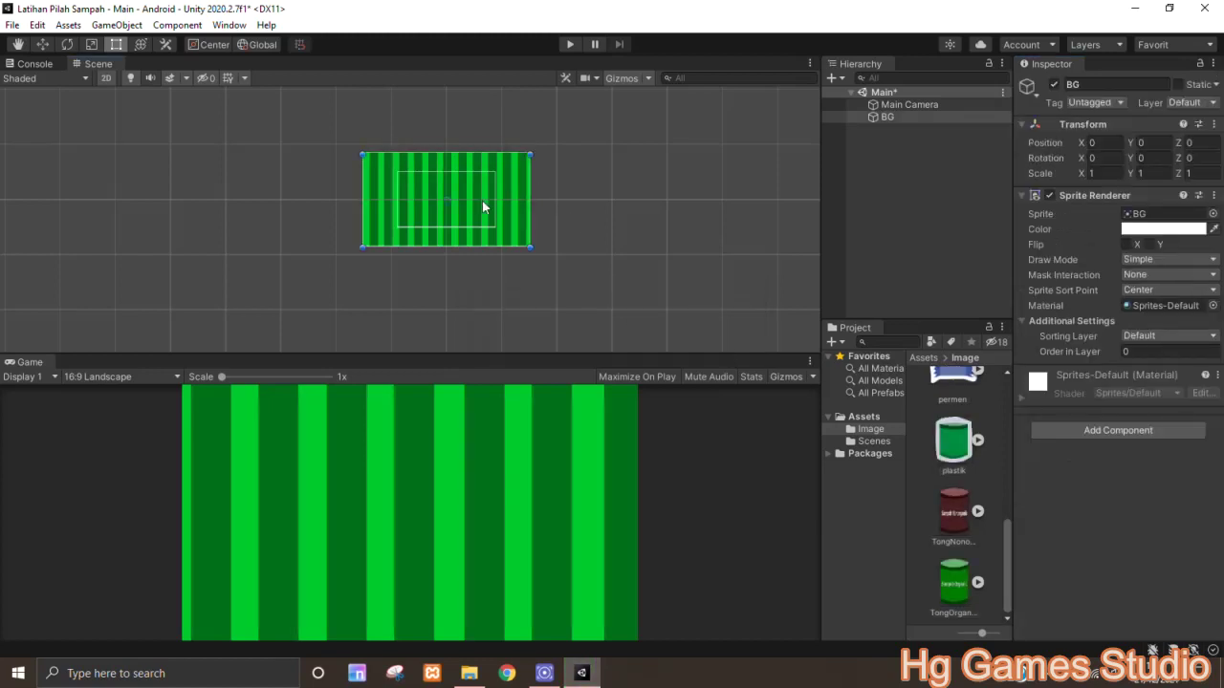
{"action": "scroll", "coordinate": [946, 472], "scroll_direction": "up", "scroll_amount": 10}
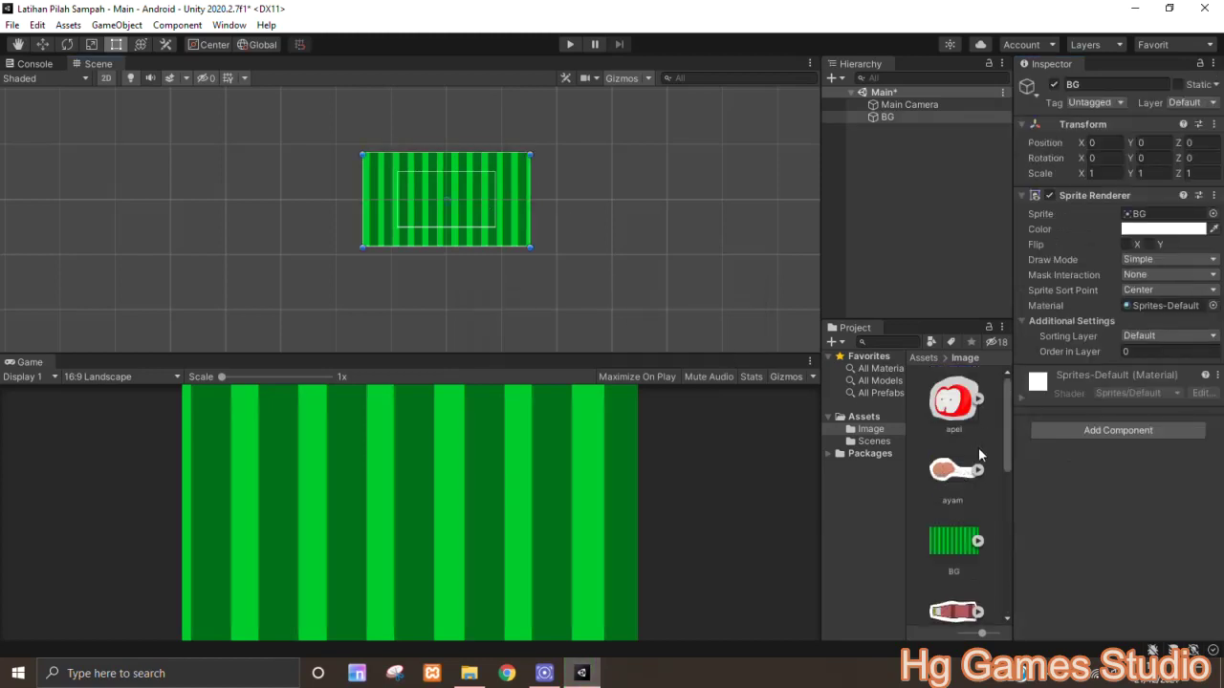
{"action": "scroll", "coordinate": [978, 456], "scroll_direction": "down", "scroll_amount": 2}
Step: Add sorting layers Layer1, Layer2 and Layer3
{"action": "left_click", "coordinate": [1138, 337]}
{"action": "left_click", "coordinate": [1138, 378]}
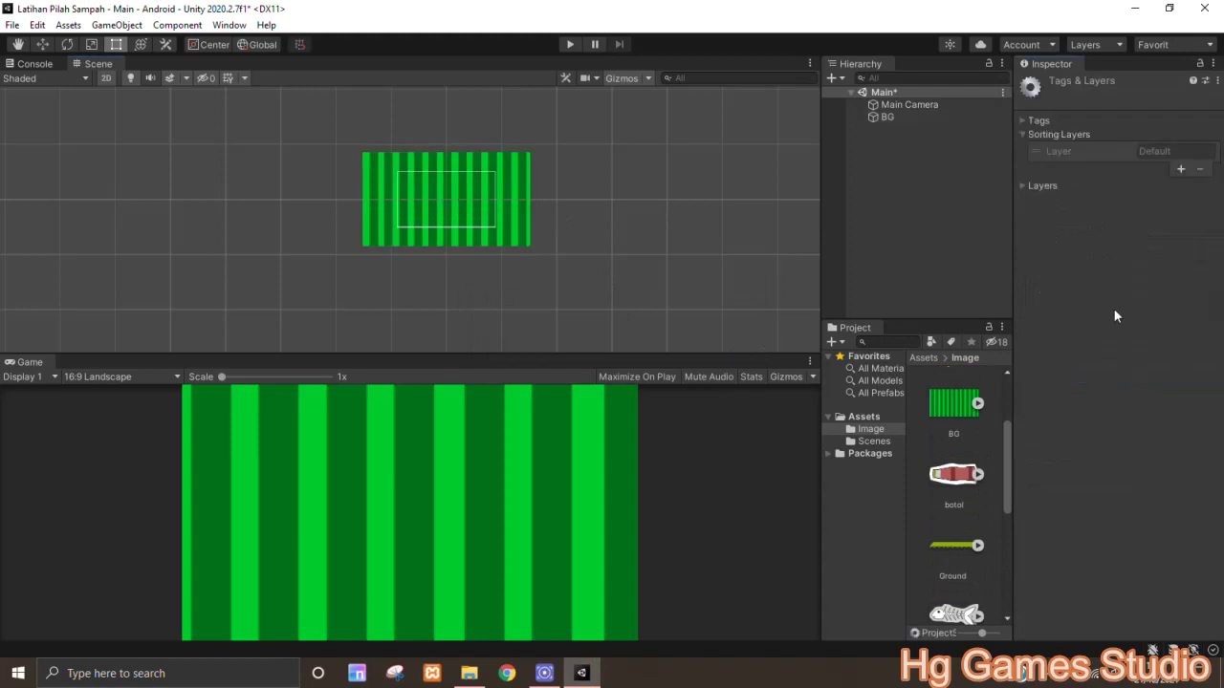
{"action": "left_click", "coordinate": [1181, 168]}
{"action": "left_click", "coordinate": [1183, 168]}
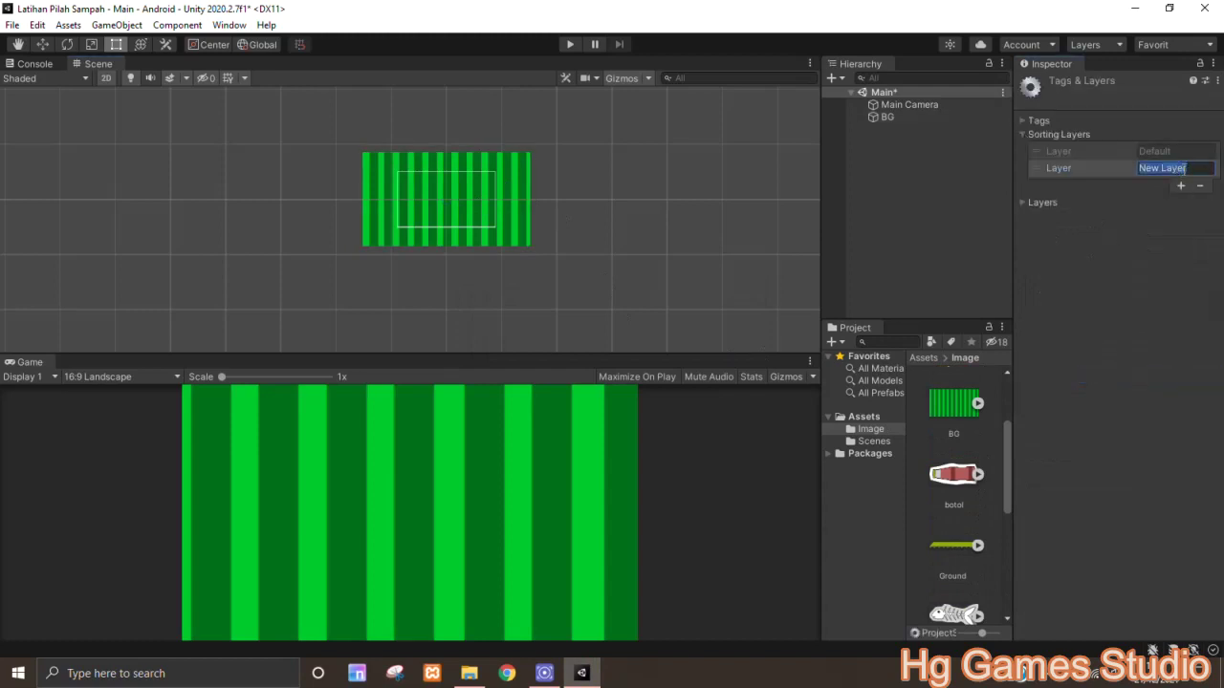
{"action": "type", "text": "La"}
{"action": "left_click", "coordinate": [1180, 185]}
{"action": "left_click", "coordinate": [1178, 185]}
{"action": "type", "text": "La"}
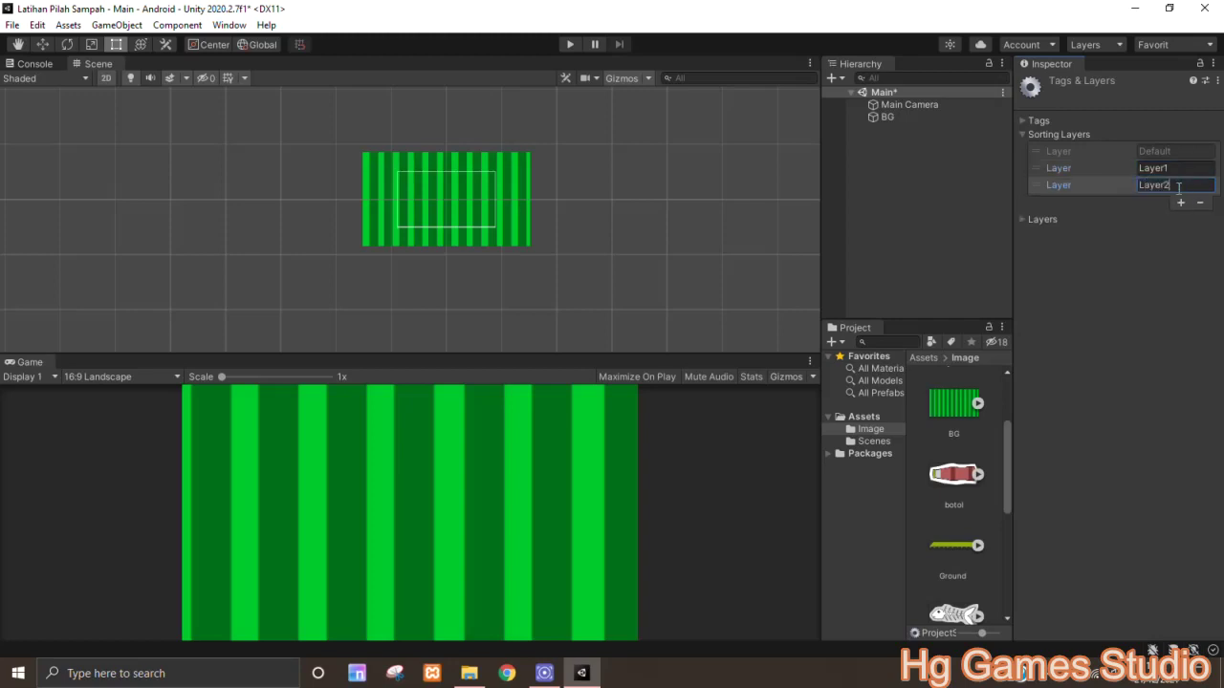
{"action": "left_click", "coordinate": [1181, 203]}
{"action": "left_click", "coordinate": [1174, 202]}
{"action": "type", "text": "Layer"}
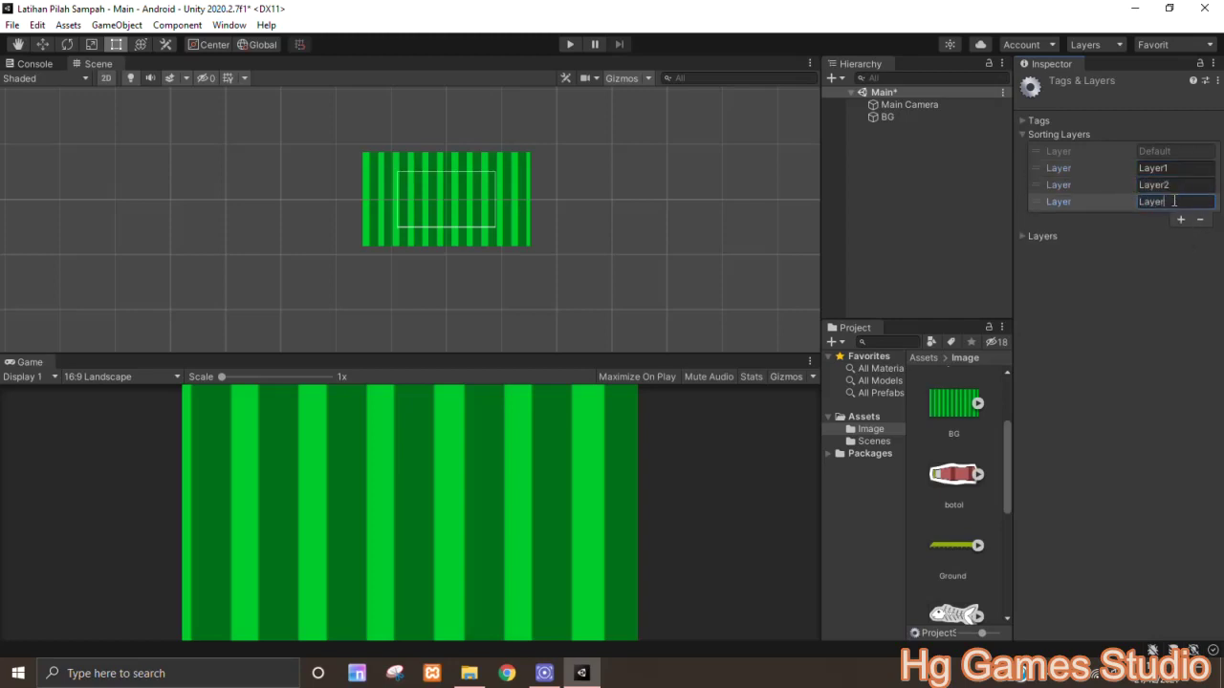
{"action": "type", "text": "3"}
Step: Add the Ground sprite to the scene and set its Pixels Per Unit to 200
{"action": "left_click", "coordinate": [895, 115]}
{"action": "left_click", "coordinate": [1136, 335]}
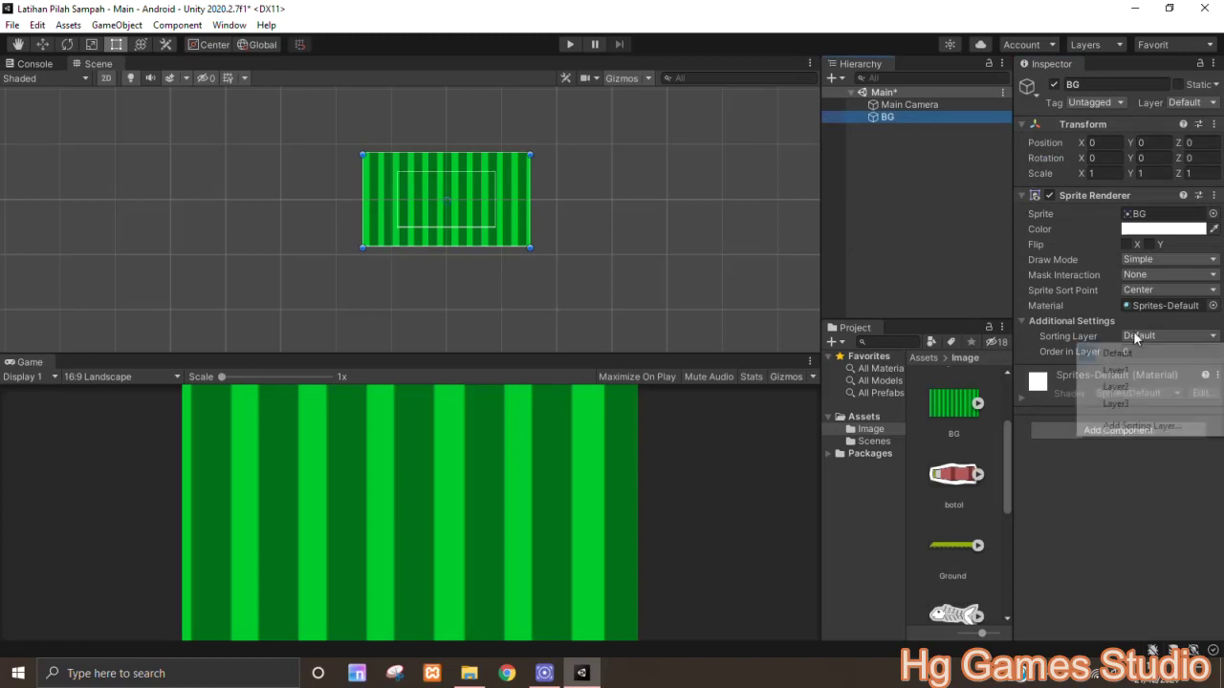
{"action": "left_click", "coordinate": [1119, 352]}
{"action": "scroll", "coordinate": [956, 459], "scroll_direction": "down", "scroll_amount": 3}
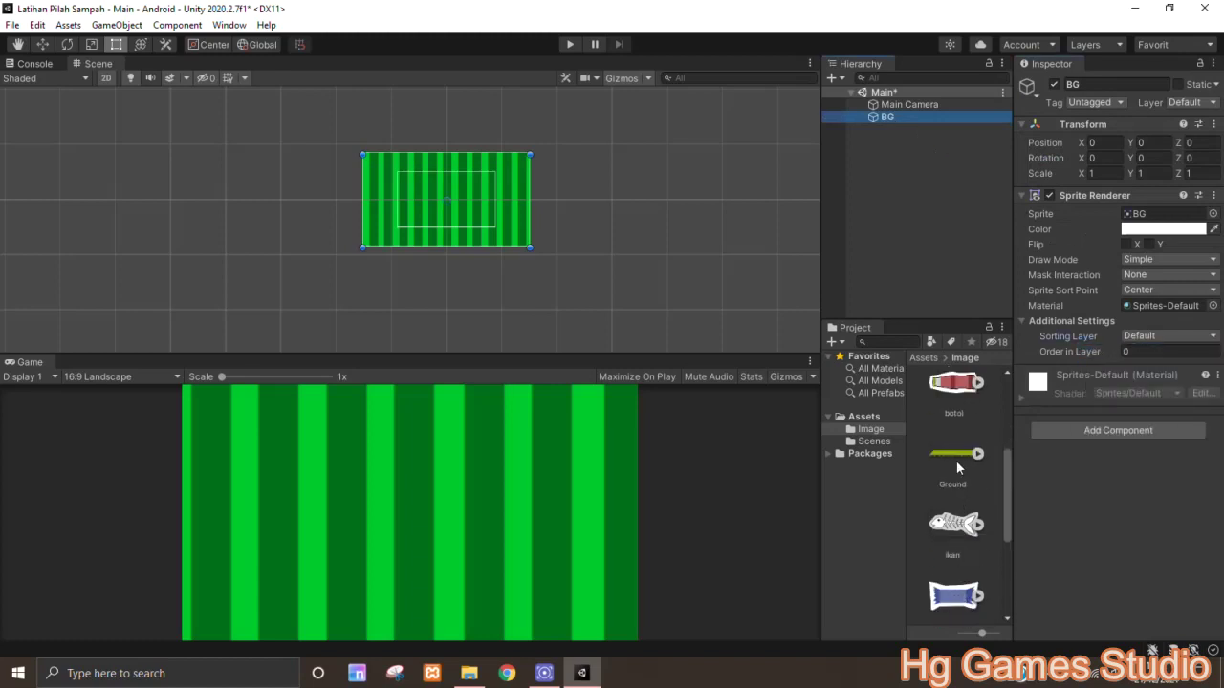
{"action": "left_click_drag", "start_coordinate": [956, 456], "coordinate": [470, 243]}
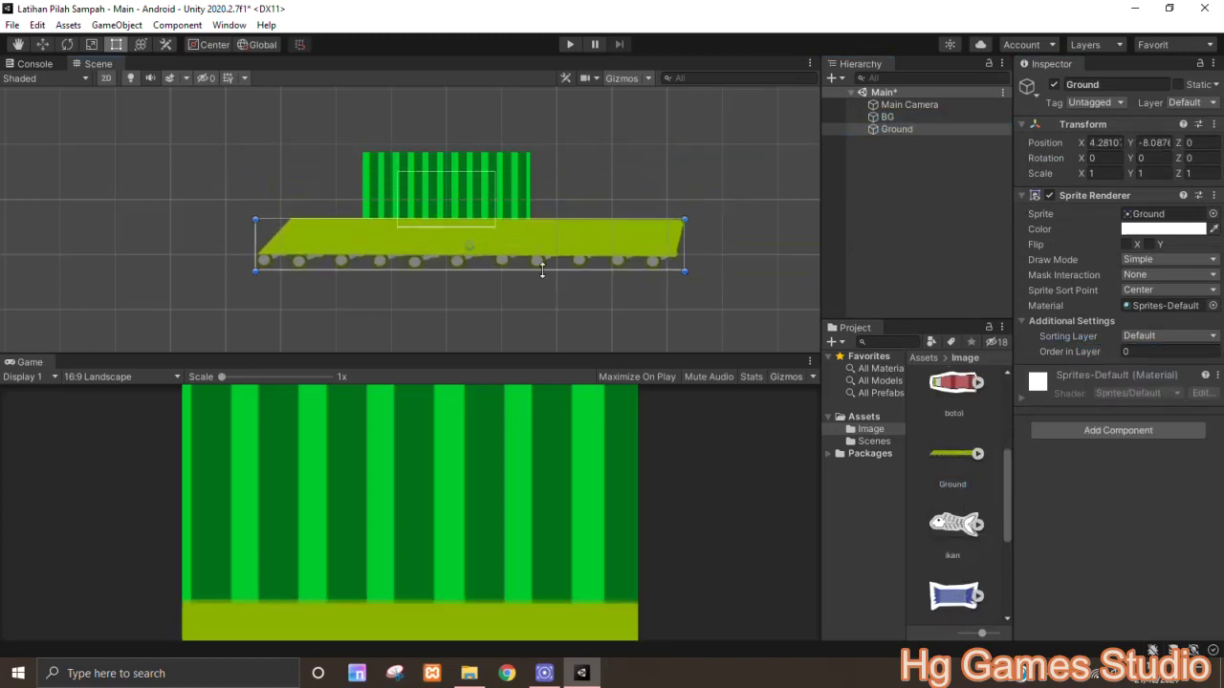
{"action": "left_click", "coordinate": [944, 459]}
{"action": "left_click", "coordinate": [1136, 195]}
{"action": "type", "text": "200"}
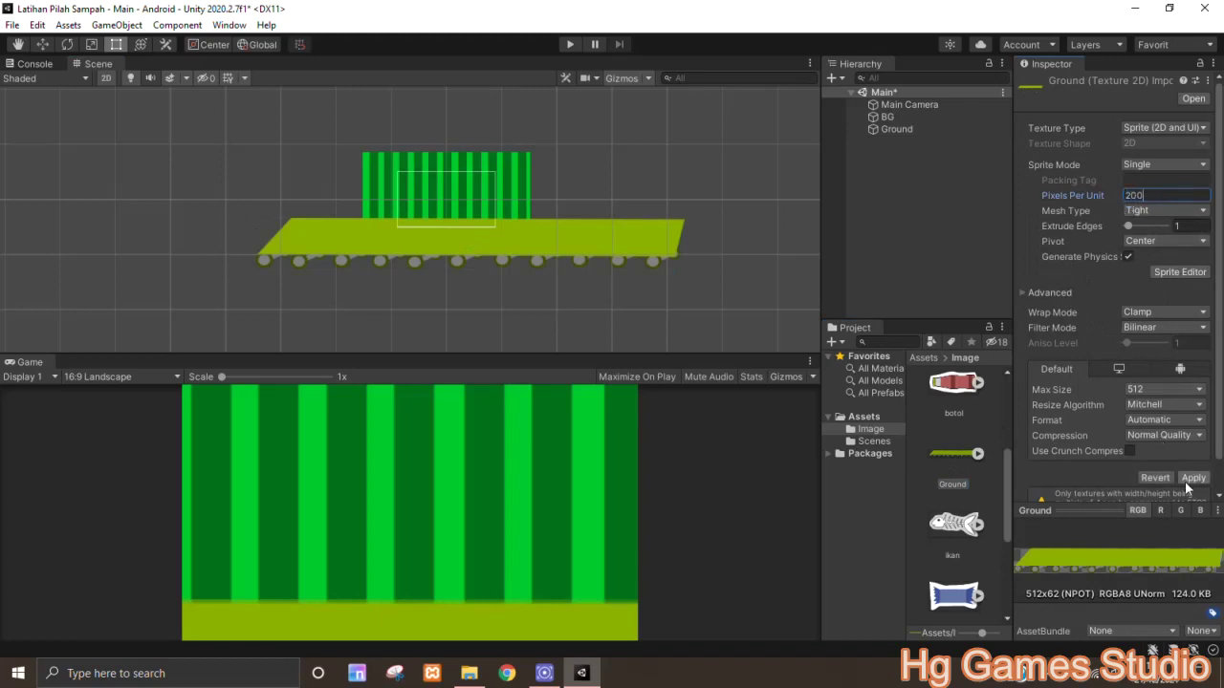
{"action": "left_click", "coordinate": [1193, 477]}
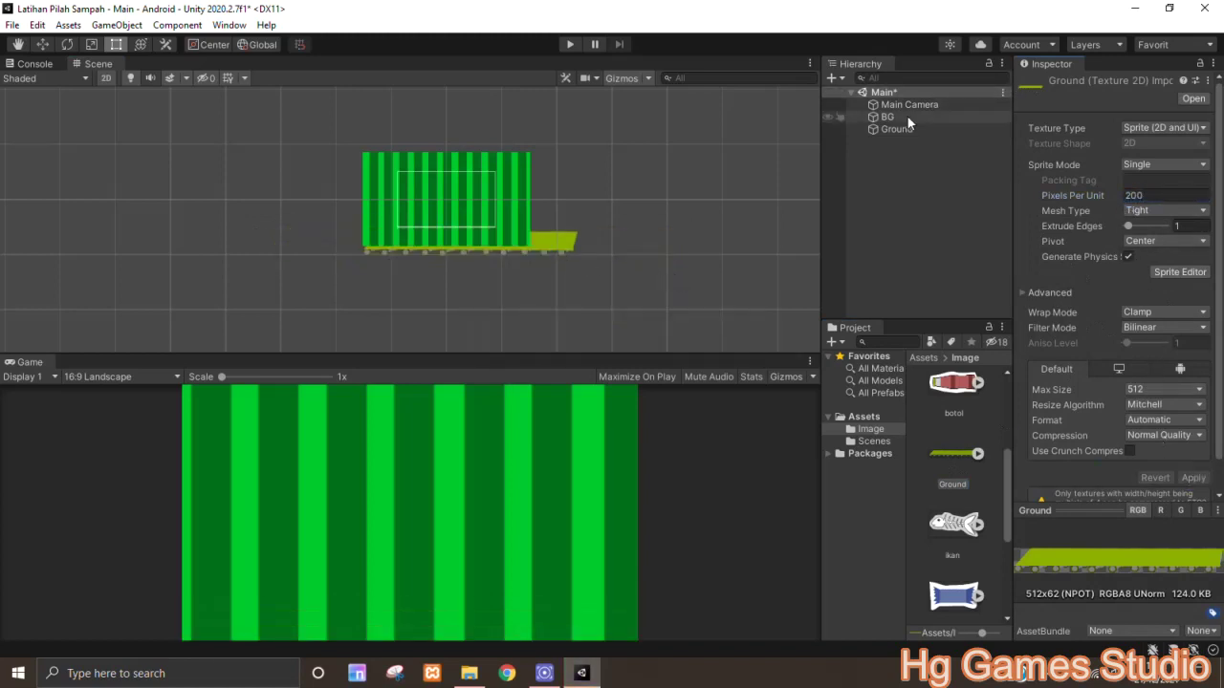
Step: Put BG on sorting layer Layer3 and Ground on Layer2
{"action": "left_click", "coordinate": [887, 116]}
{"action": "left_click", "coordinate": [1167, 336]}
{"action": "left_click", "coordinate": [1116, 404]}
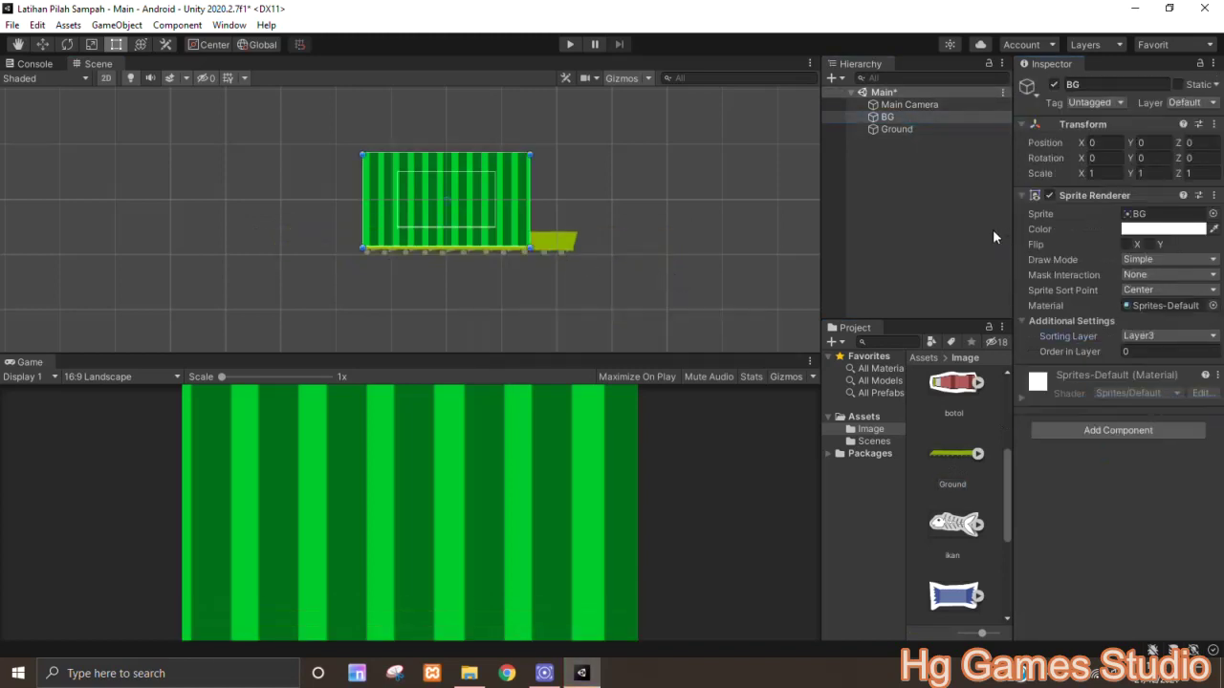
{"action": "left_click", "coordinate": [897, 128]}
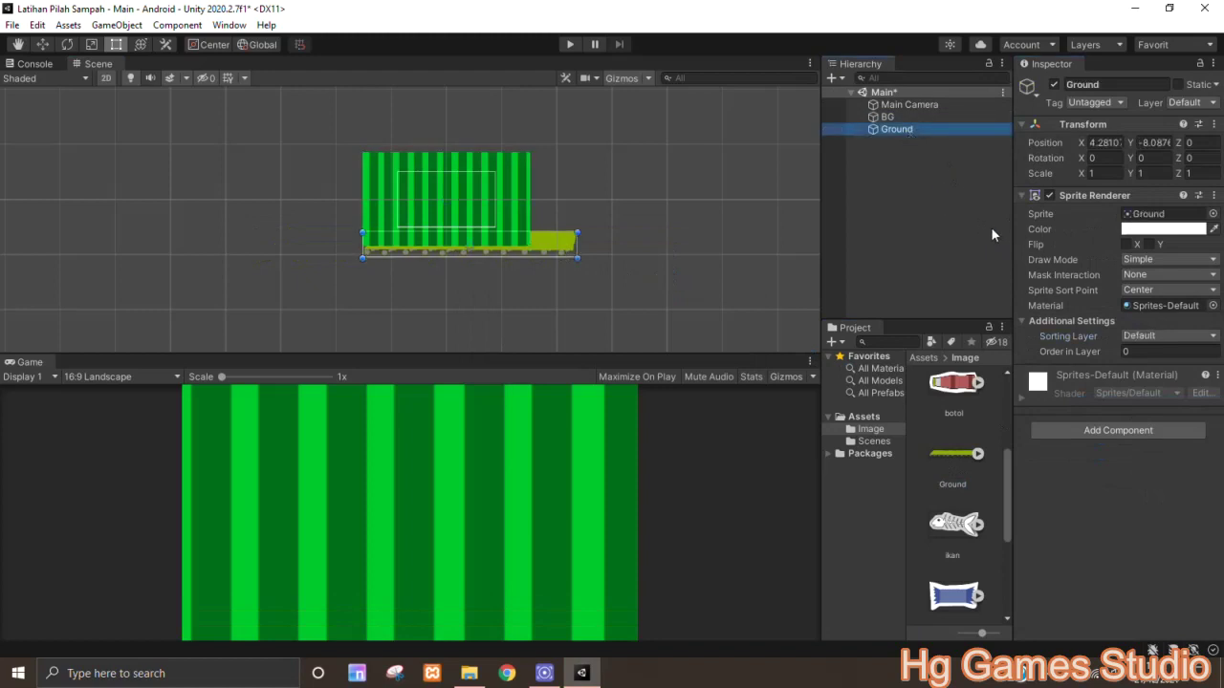
{"action": "left_click", "coordinate": [1167, 335]}
{"action": "left_click", "coordinate": [1117, 388]}
Step: Reset Ground's Transform to 0,0,0 and move BG to Default so Ground shows in front
{"action": "left_click", "coordinate": [921, 117]}
{"action": "left_click", "coordinate": [911, 128]}
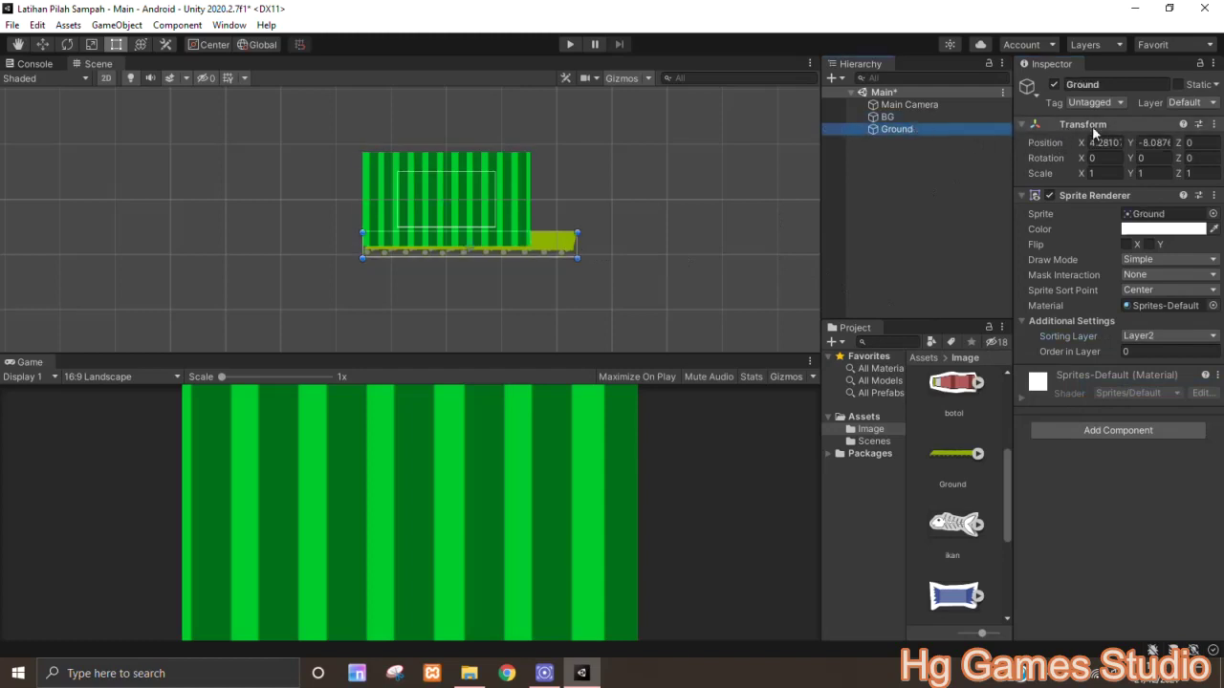
{"action": "right_click", "coordinate": [1092, 127]}
{"action": "left_click", "coordinate": [1090, 137]}
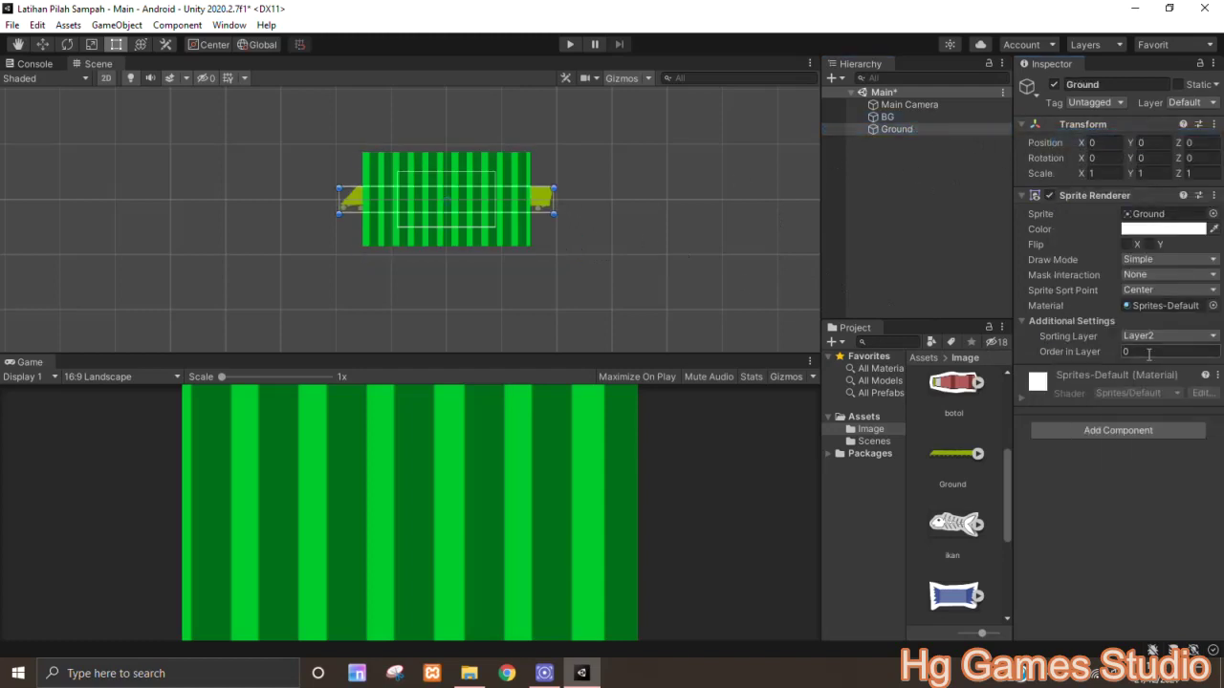
{"action": "left_click", "coordinate": [1122, 338]}
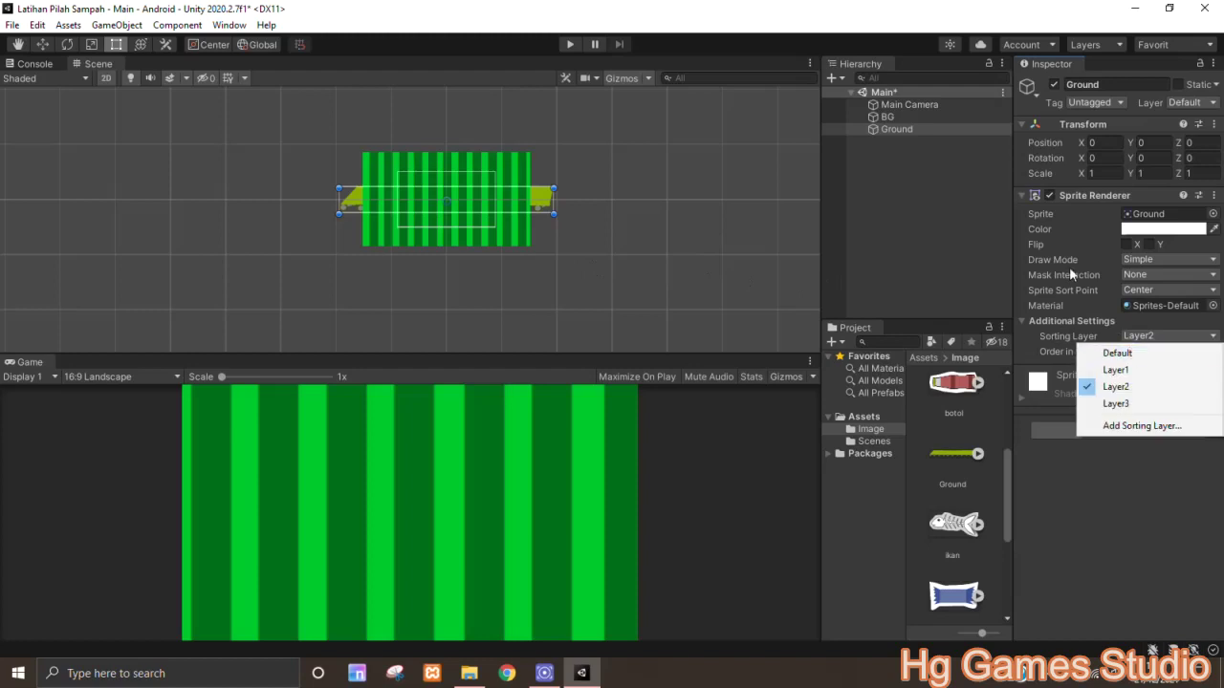
{"action": "left_click", "coordinate": [890, 117]}
{"action": "left_click", "coordinate": [1143, 337]}
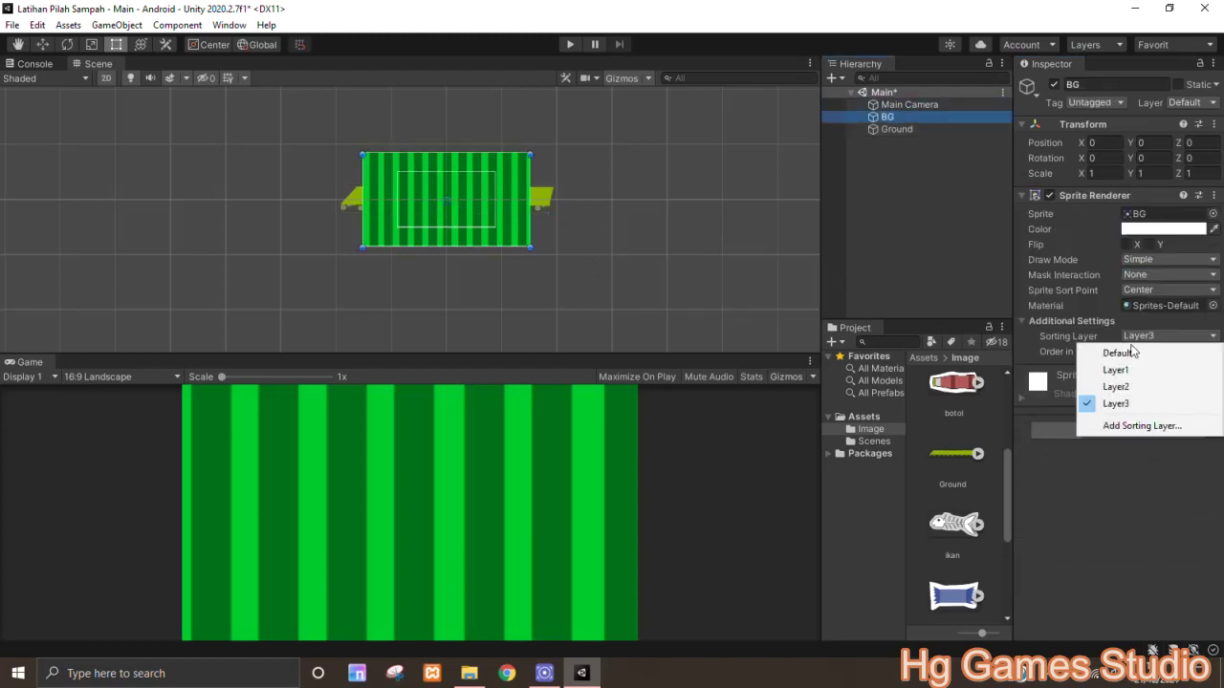
{"action": "left_click", "coordinate": [1119, 353]}
{"action": "left_click", "coordinate": [373, 203]}
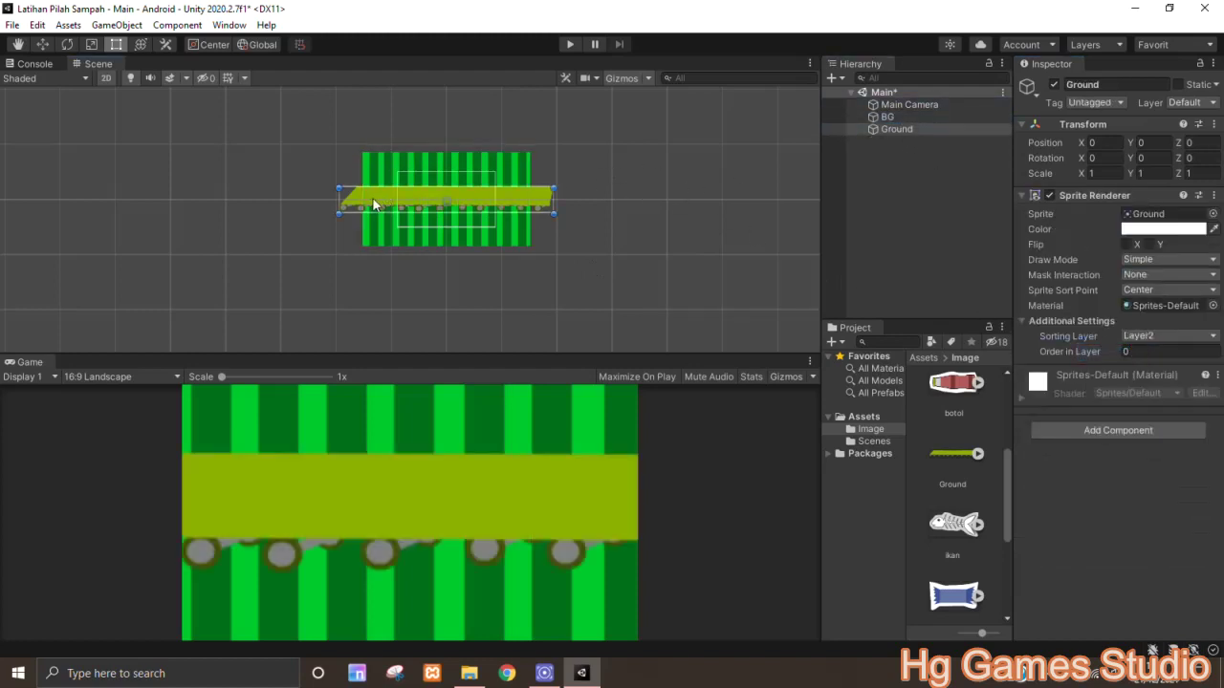
Step: Move the Ground strip down to Y -4 and make it narrower and thinner
{"action": "left_click", "coordinate": [43, 45]}
{"action": "left_click_drag", "start_coordinate": [446, 182], "coordinate": [496, 168]}
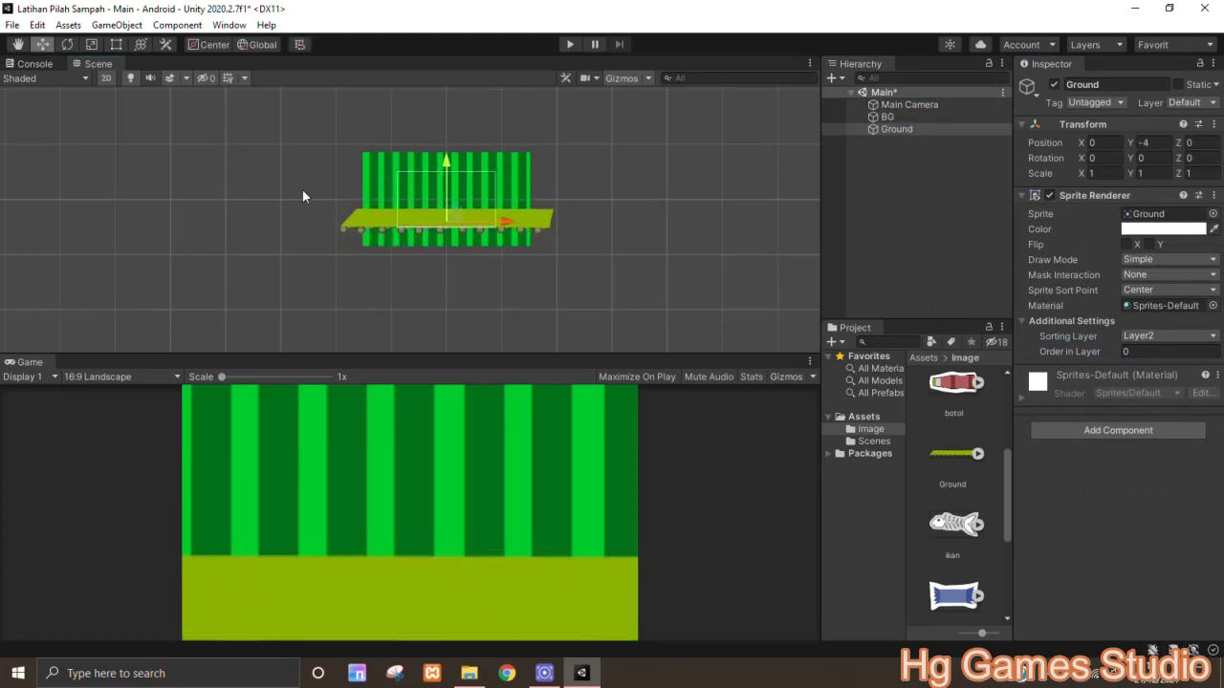
{"action": "left_click", "coordinate": [116, 45]}
{"action": "left_click_drag", "start_coordinate": [341, 223], "coordinate": [394, 223]}
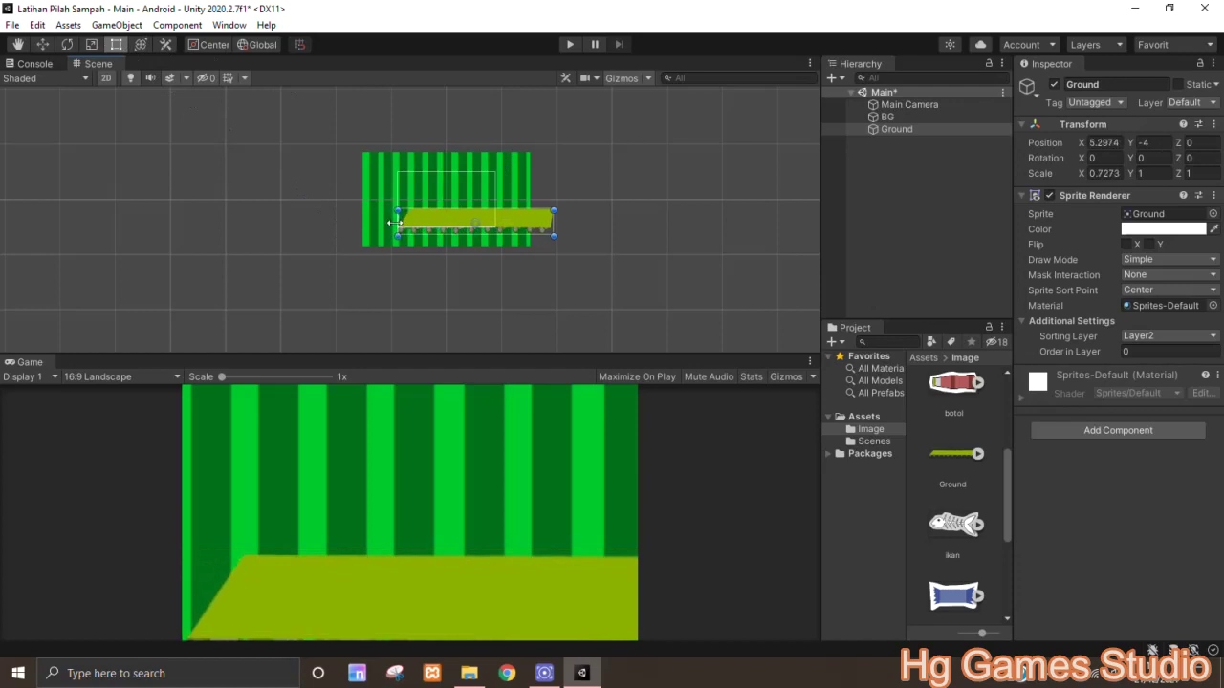
{"action": "left_click_drag", "start_coordinate": [562, 234], "coordinate": [466, 232]}
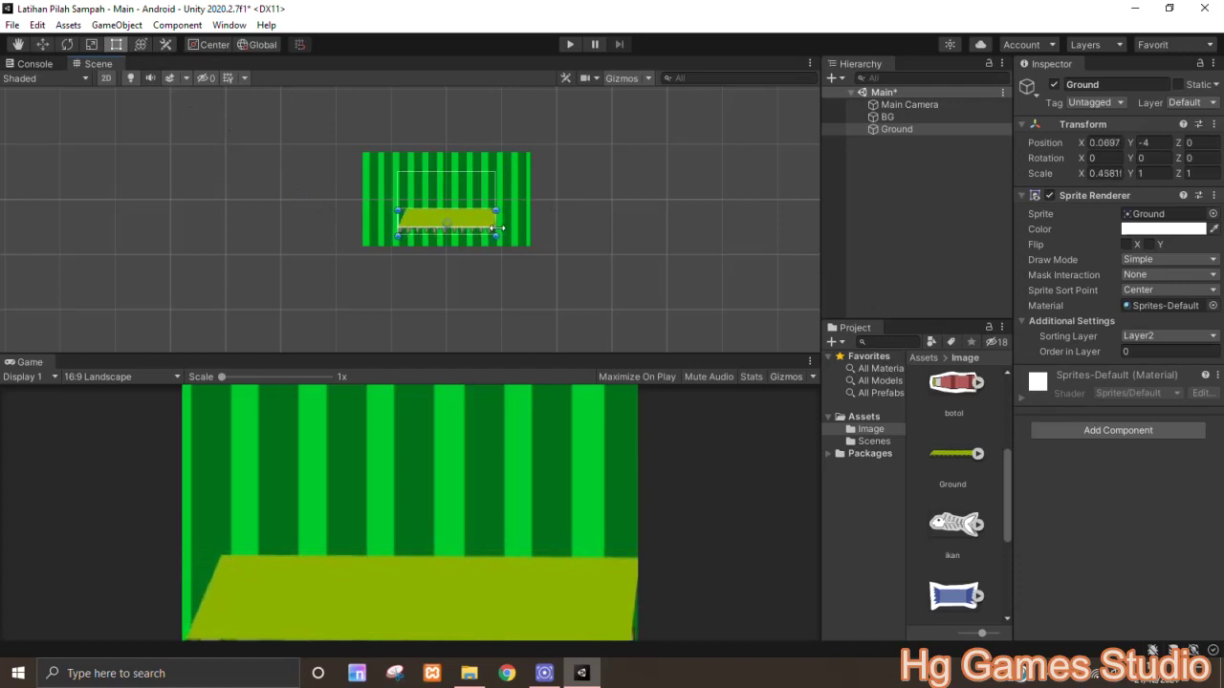
{"action": "left_click_drag", "start_coordinate": [466, 231], "coordinate": [469, 223]}
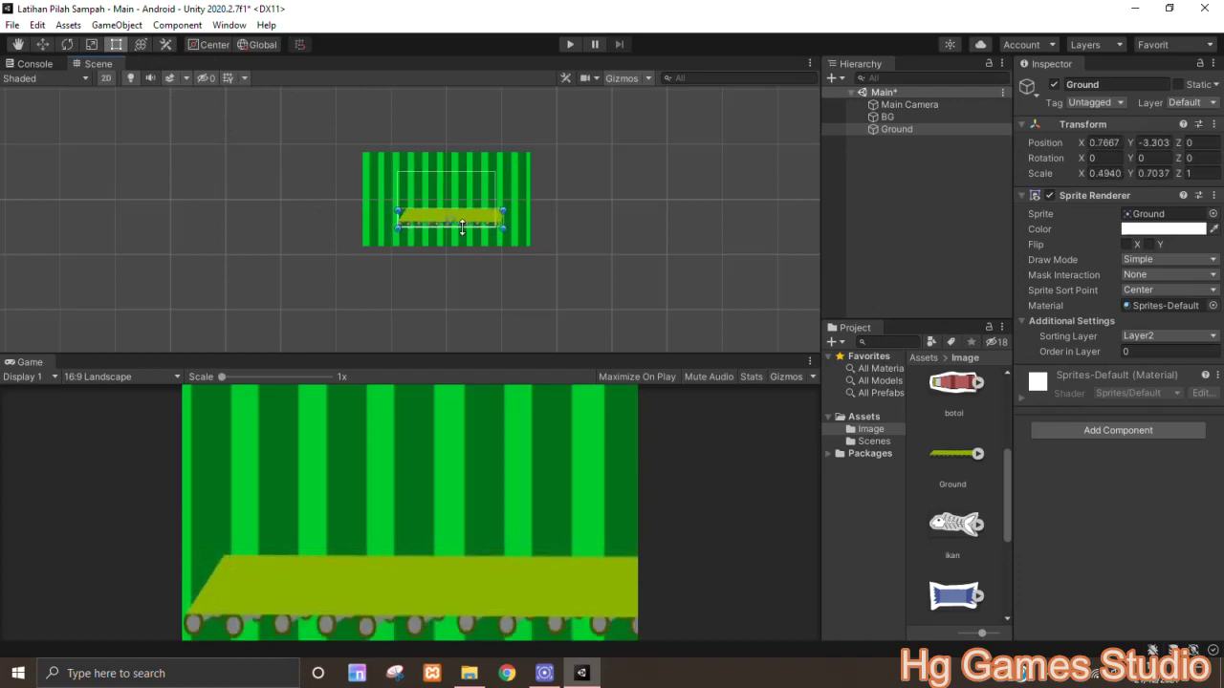
{"action": "scroll", "coordinate": [494, 228], "scroll_direction": "up", "scroll_amount": 1}
{"action": "scroll", "coordinate": [494, 228], "scroll_direction": "up", "scroll_amount": 4}
{"action": "left_click_drag", "start_coordinate": [552, 194], "coordinate": [524, 196]}
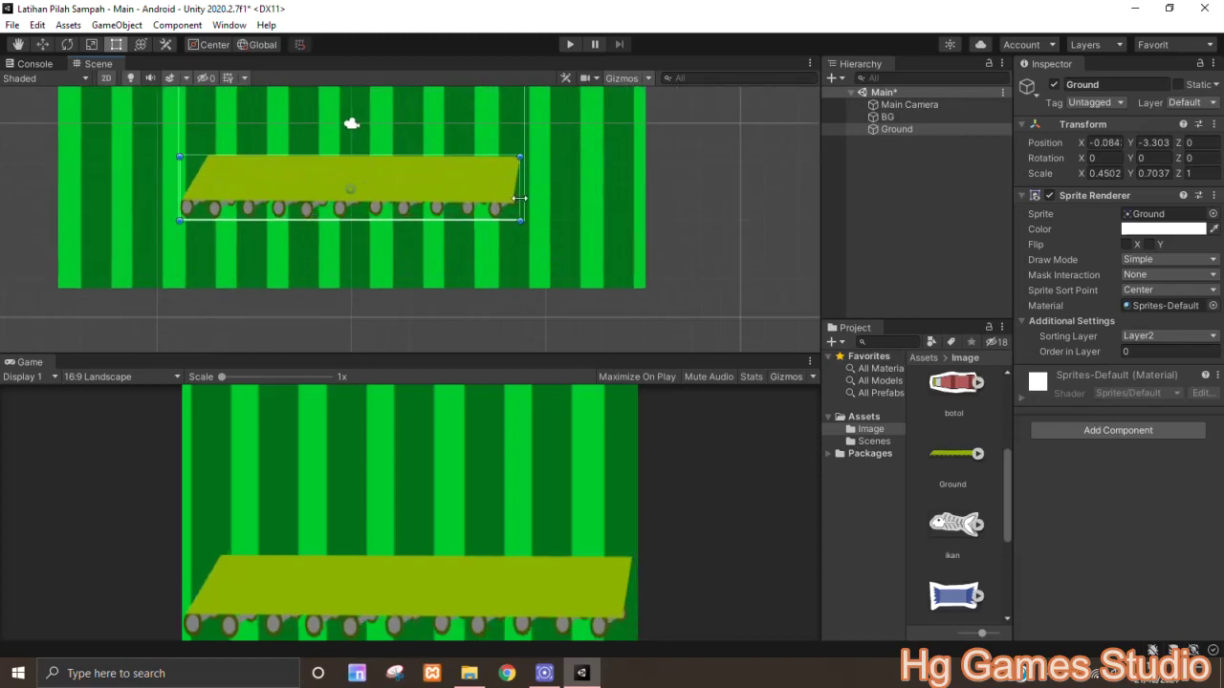
Step: Raise the Ground texture's Max Size to 1024 and apply
{"action": "left_click", "coordinate": [947, 457]}
{"action": "left_click", "coordinate": [1162, 389]}
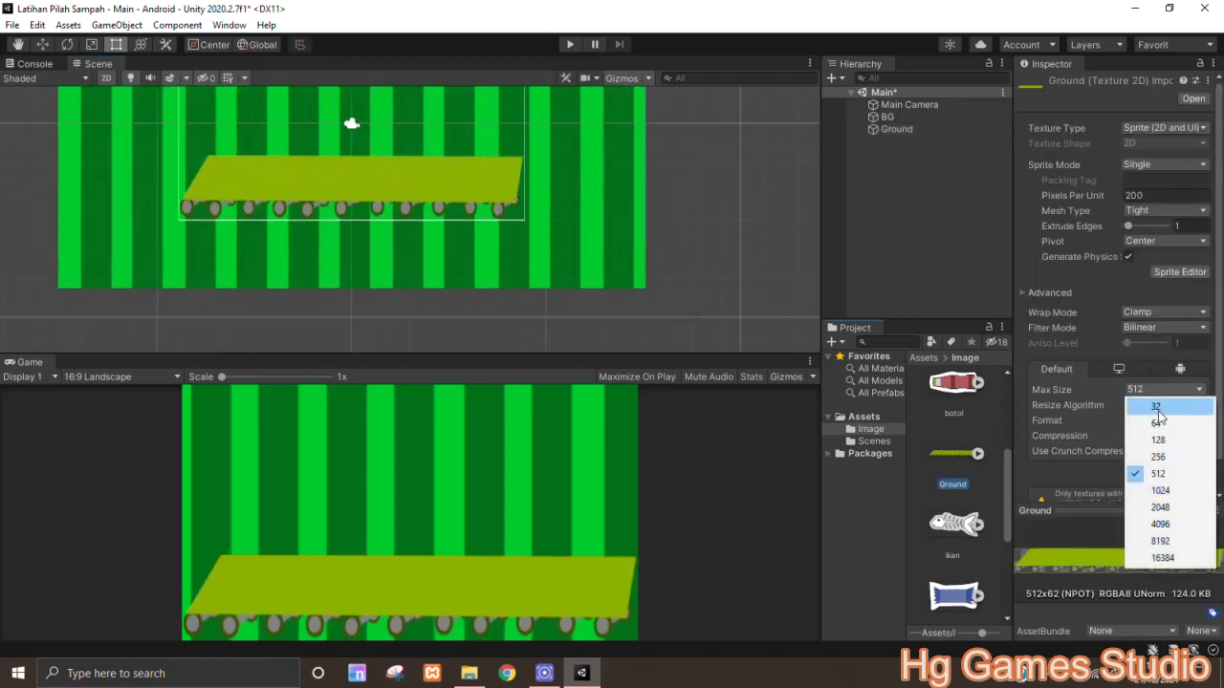
{"action": "left_click", "coordinate": [1162, 493]}
{"action": "left_click", "coordinate": [1194, 477]}
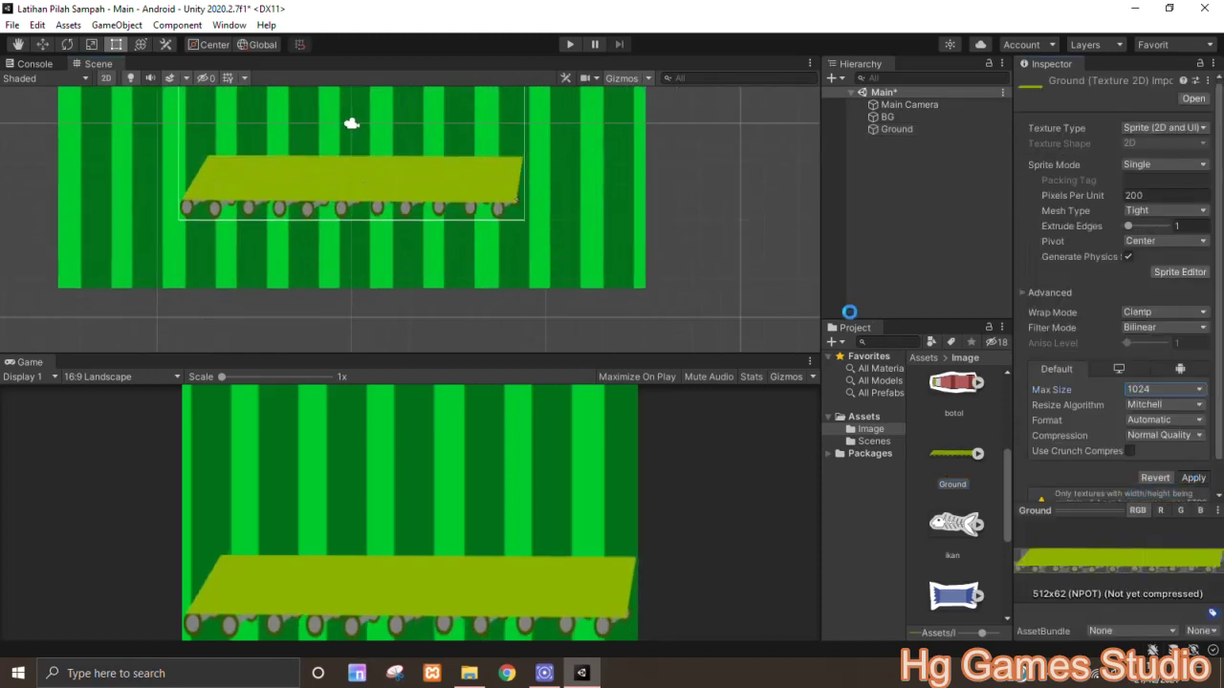
{"action": "scroll", "coordinate": [500, 239], "scroll_direction": "down", "scroll_amount": 3}
{"action": "left_click", "coordinate": [500, 255]}
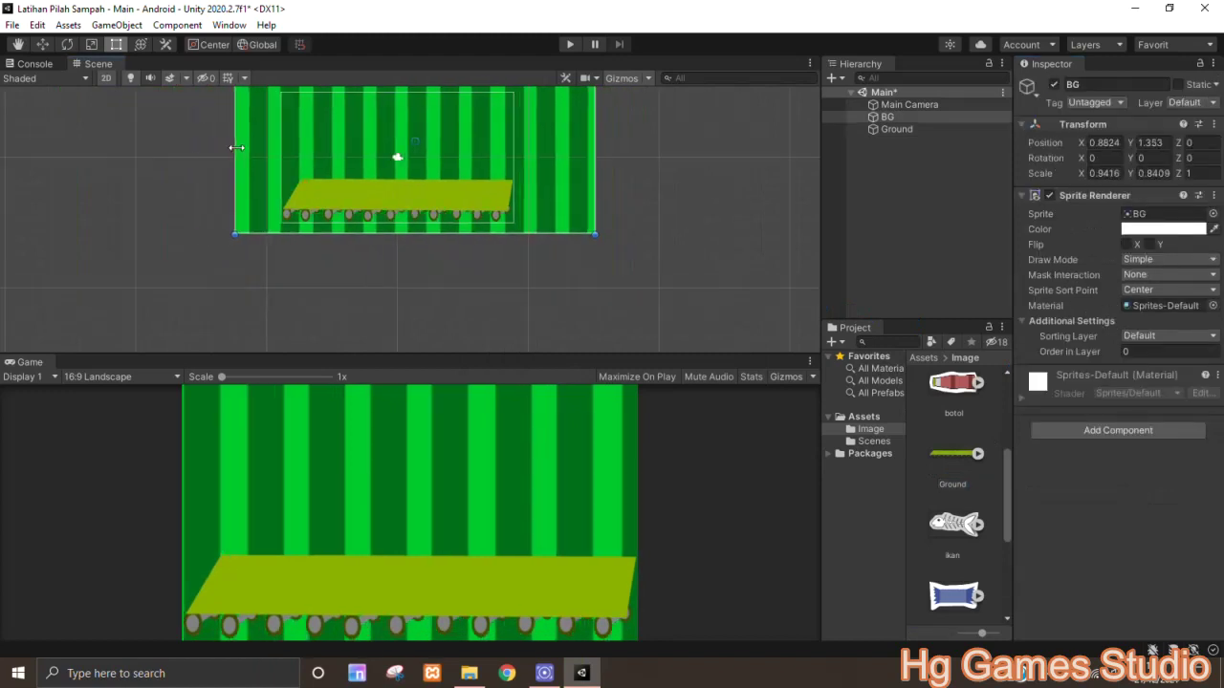
Step: Resize the striped background to fit the camera frame
{"action": "left_click_drag", "start_coordinate": [200, 151], "coordinate": [270, 149]}
{"action": "left_click_drag", "start_coordinate": [599, 165], "coordinate": [528, 164]}
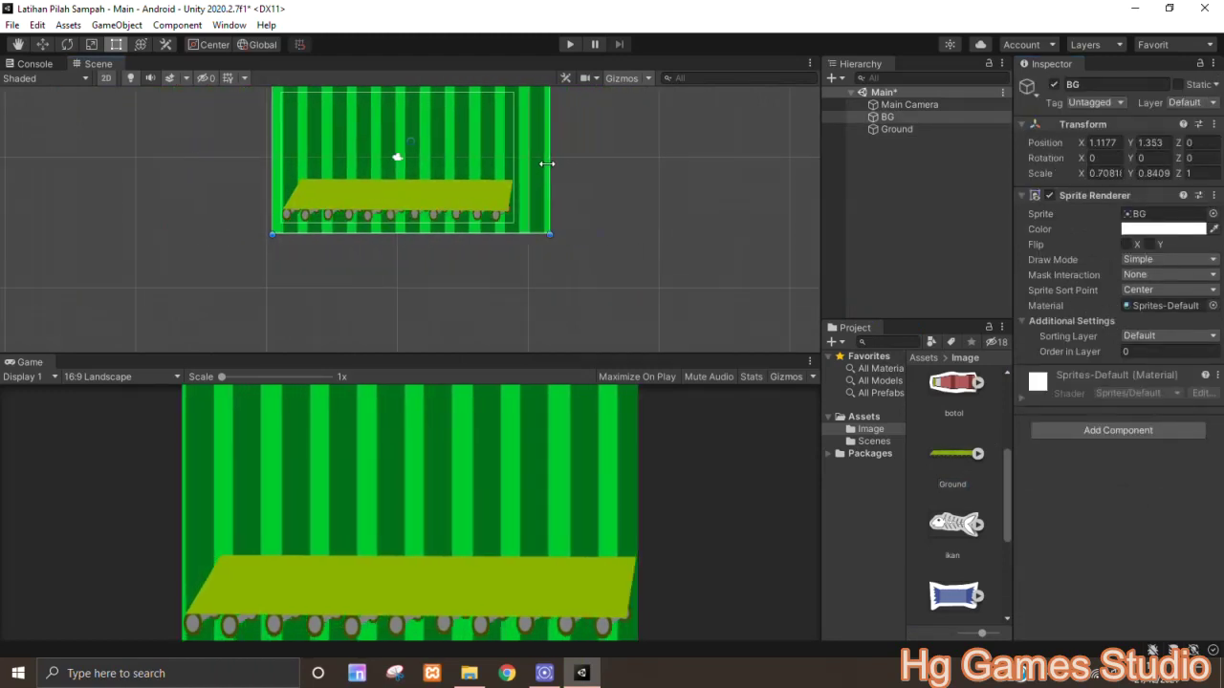
{"action": "scroll", "coordinate": [555, 204], "scroll_direction": "down", "scroll_amount": 1}
{"action": "left_click_drag", "start_coordinate": [470, 106], "coordinate": [469, 138]}
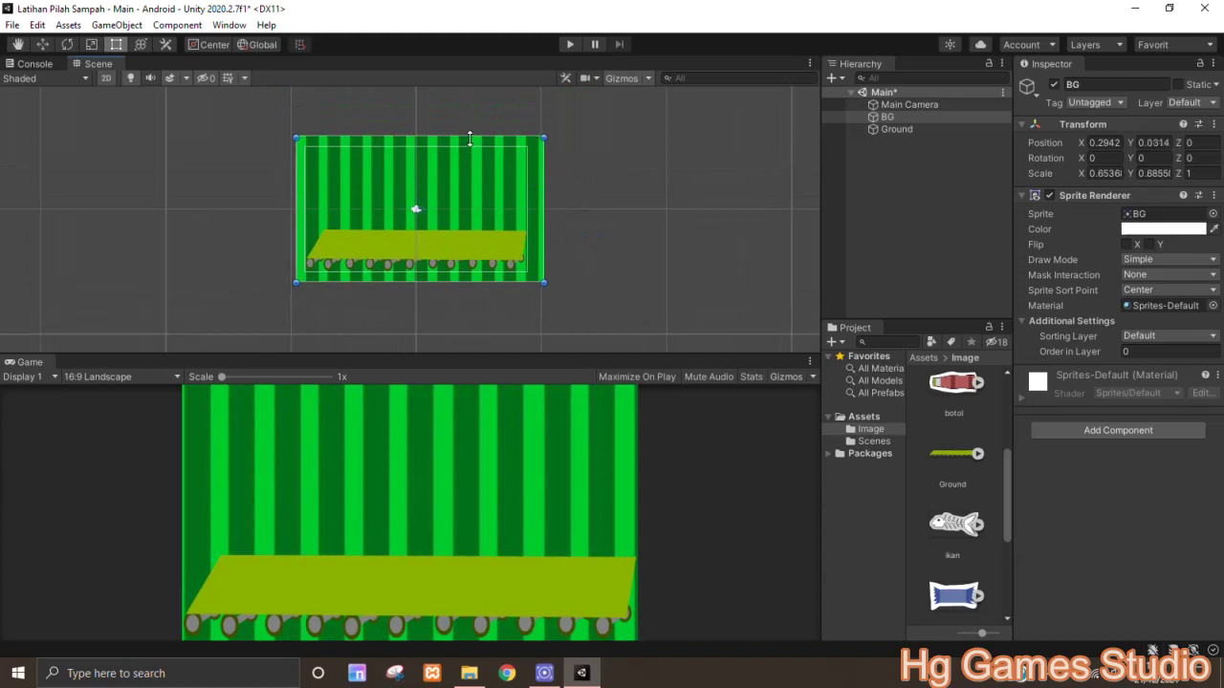
Step: Stretch the Ground strip across the background's full width
{"action": "left_click", "coordinate": [478, 244]}
{"action": "left_click_drag", "start_coordinate": [308, 250], "coordinate": [291, 250]}
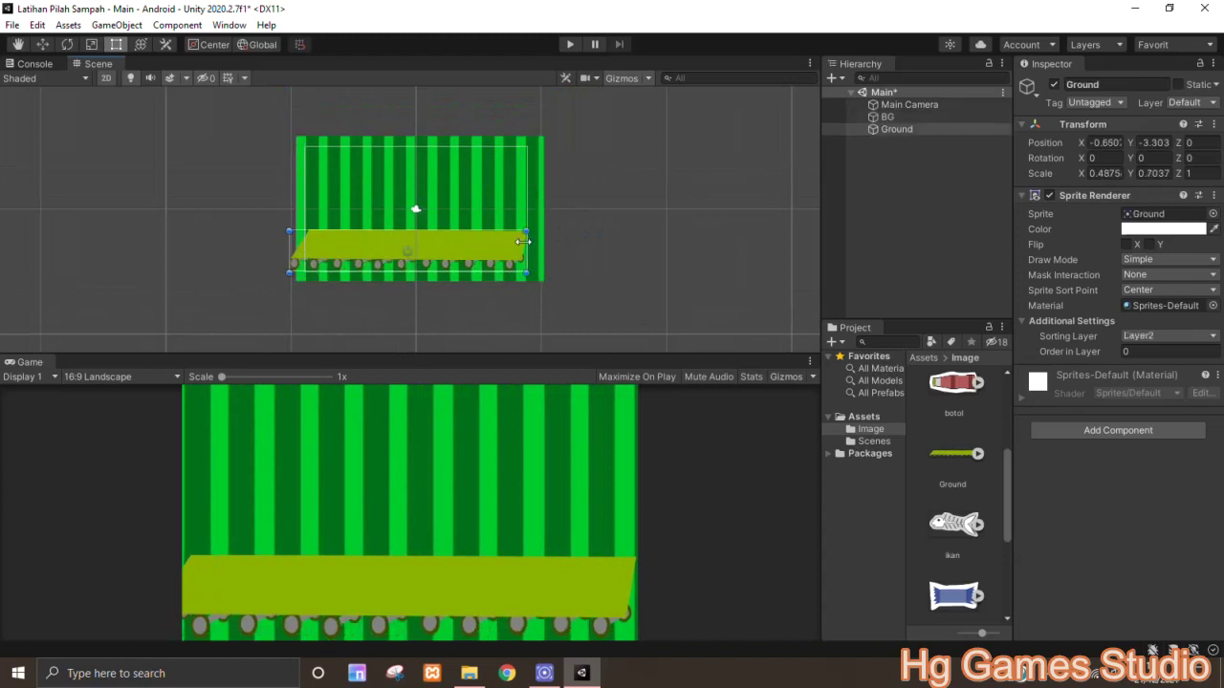
{"action": "mouse_move", "coordinate": [522, 241]}
{"action": "left_mouse_down"}
{"action": "mouse_move", "coordinate": [531, 251]}
{"action": "mouse_move", "coordinate": [476, 249]}
{"action": "mouse_move", "coordinate": [540, 257]}
{"action": "left_mouse_up"}
{"action": "left_click", "coordinate": [624, 230]}
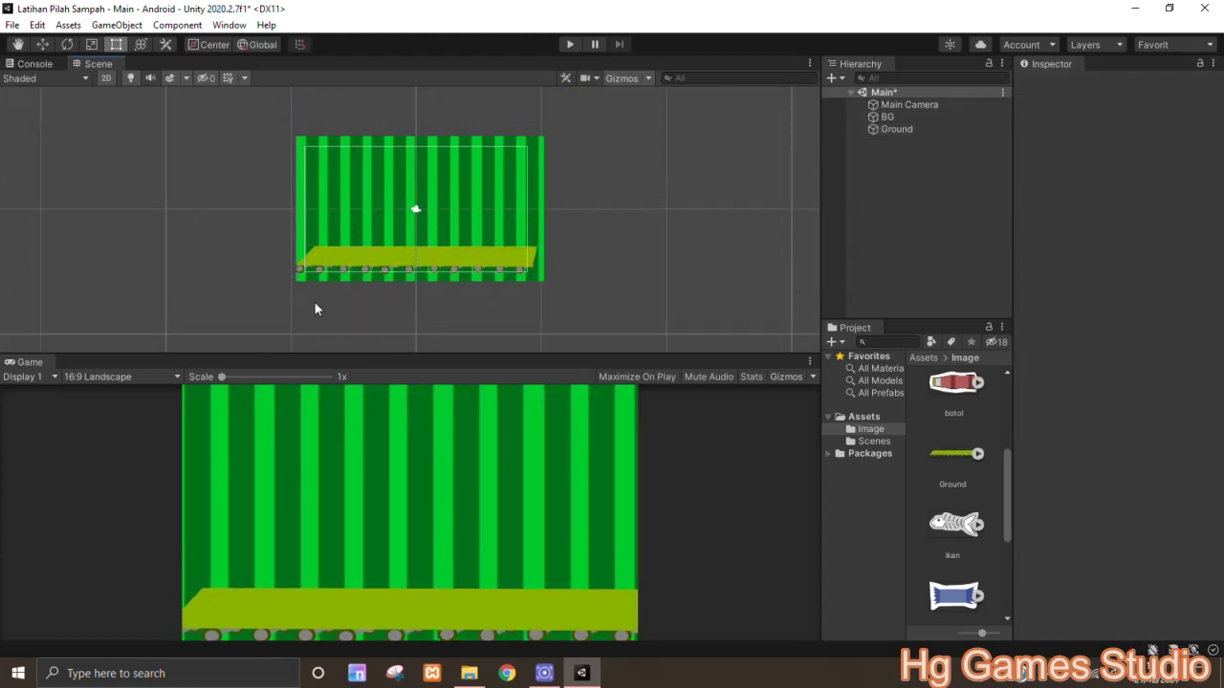
{"action": "left_click", "coordinate": [305, 264]}
{"action": "left_click_drag", "start_coordinate": [299, 265], "coordinate": [284, 268]}
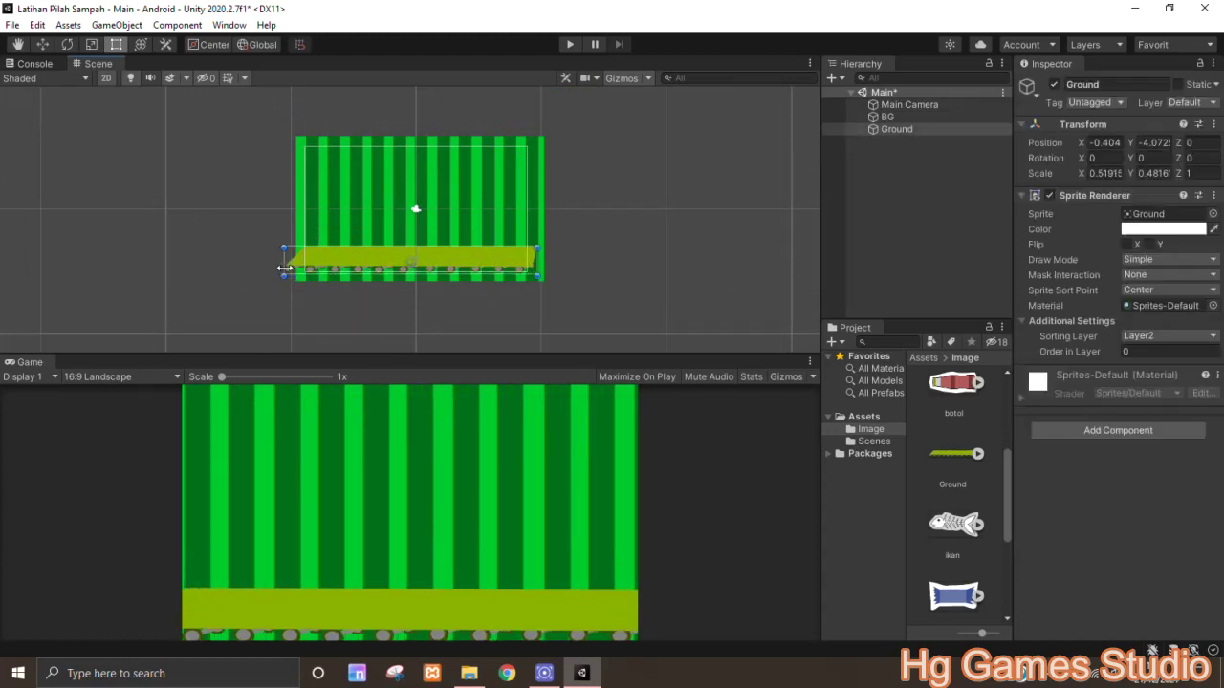
{"action": "left_click", "coordinate": [661, 180]}
Step: Put Ground on sorting layer Layer1
{"action": "left_click", "coordinate": [887, 117]}
{"action": "left_click", "coordinate": [904, 129]}
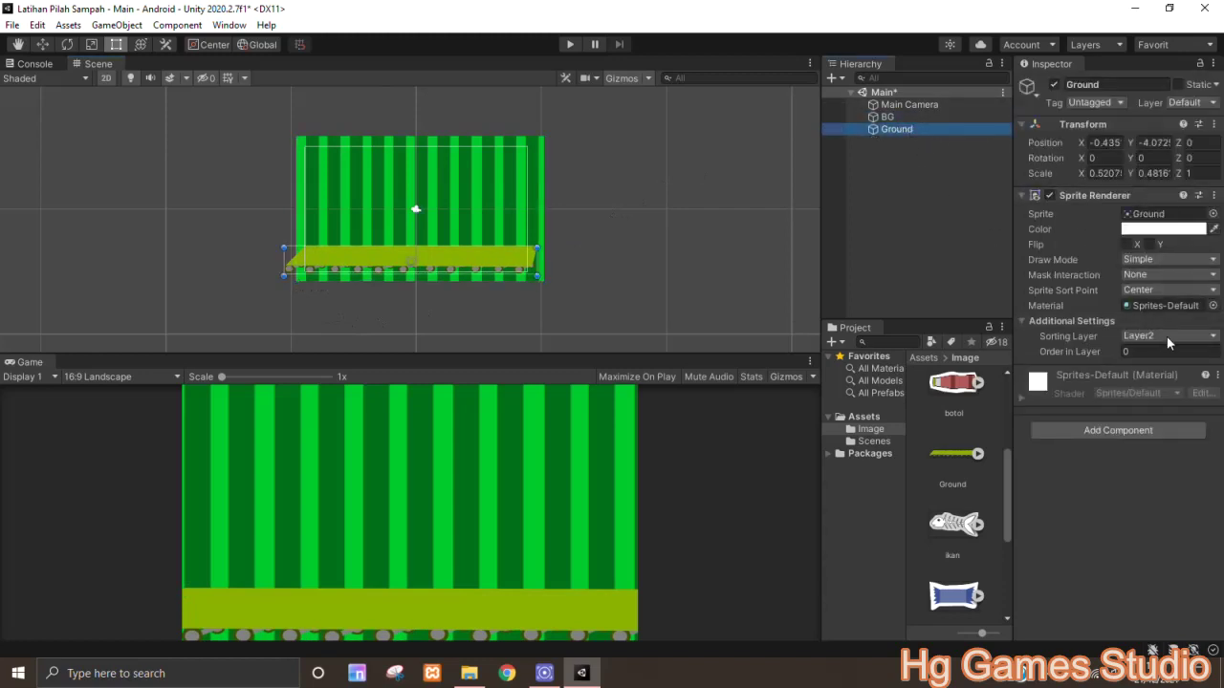
{"action": "left_click", "coordinate": [1166, 336]}
{"action": "left_click", "coordinate": [1097, 365]}
{"action": "scroll", "coordinate": [956, 498], "scroll_direction": "down", "scroll_amount": 3}
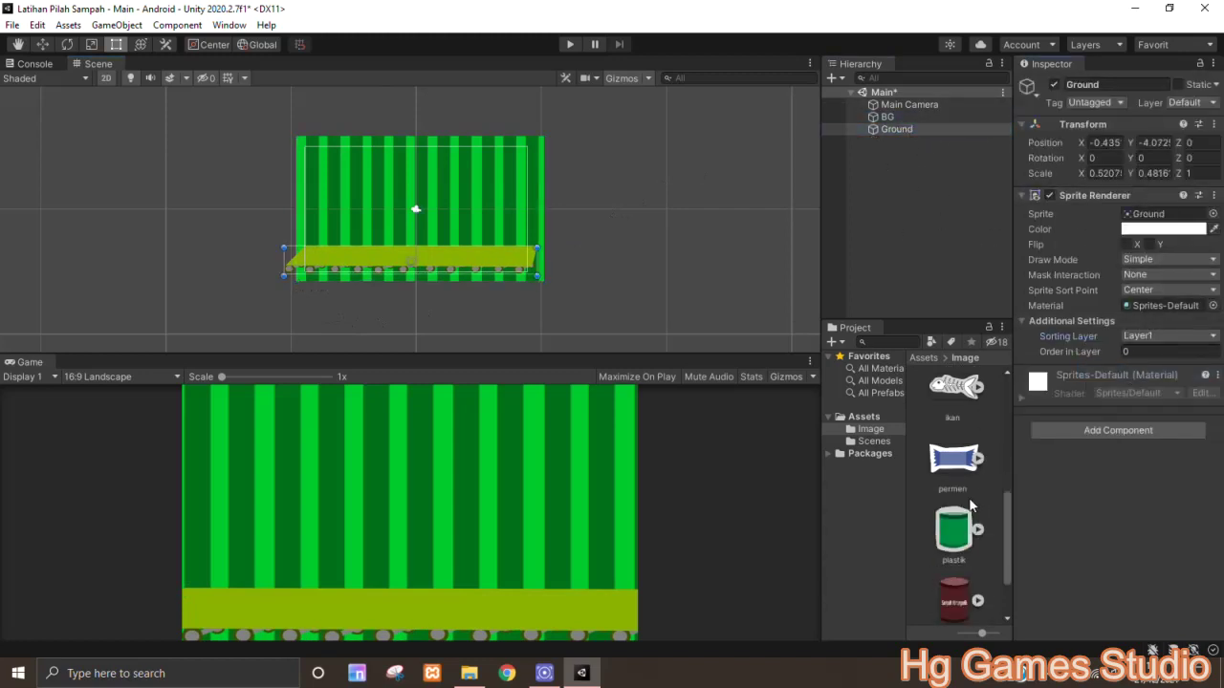
Step: Add the plastik sprite to the scene, then delete it again
{"action": "left_click_drag", "start_coordinate": [956, 523], "coordinate": [403, 235]}
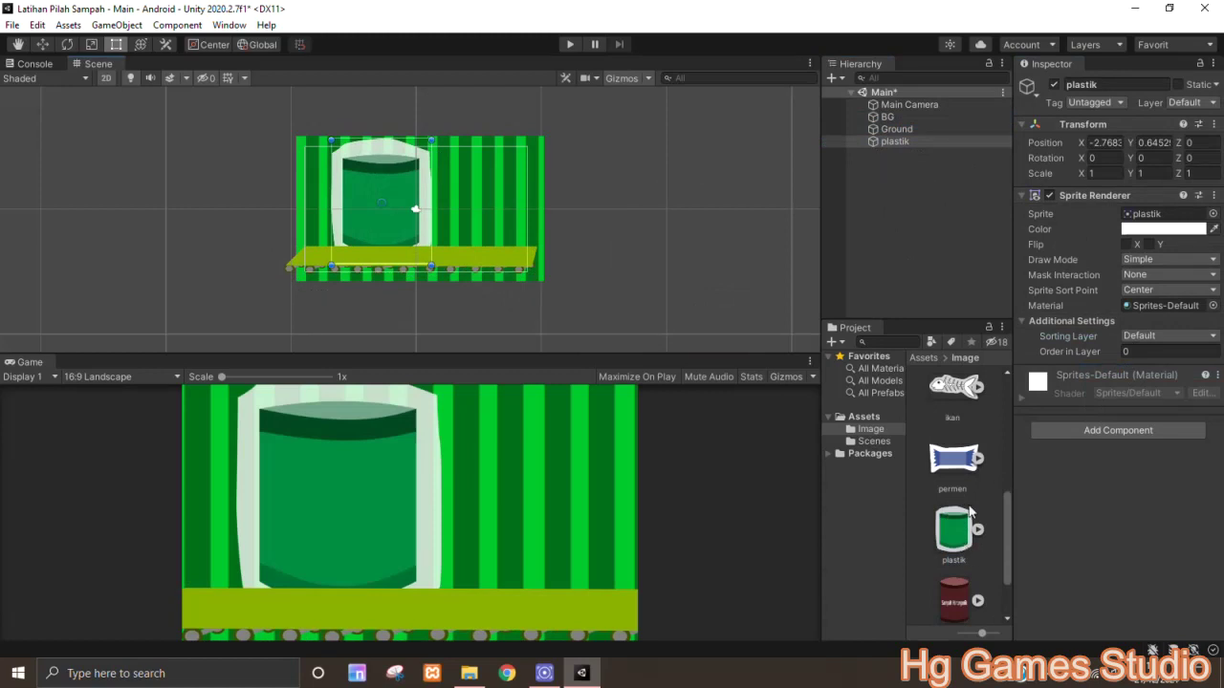
{"action": "scroll", "coordinate": [974, 512], "scroll_direction": "down", "scroll_amount": 2}
{"action": "scroll", "coordinate": [980, 463], "scroll_direction": "up", "scroll_amount": 2}
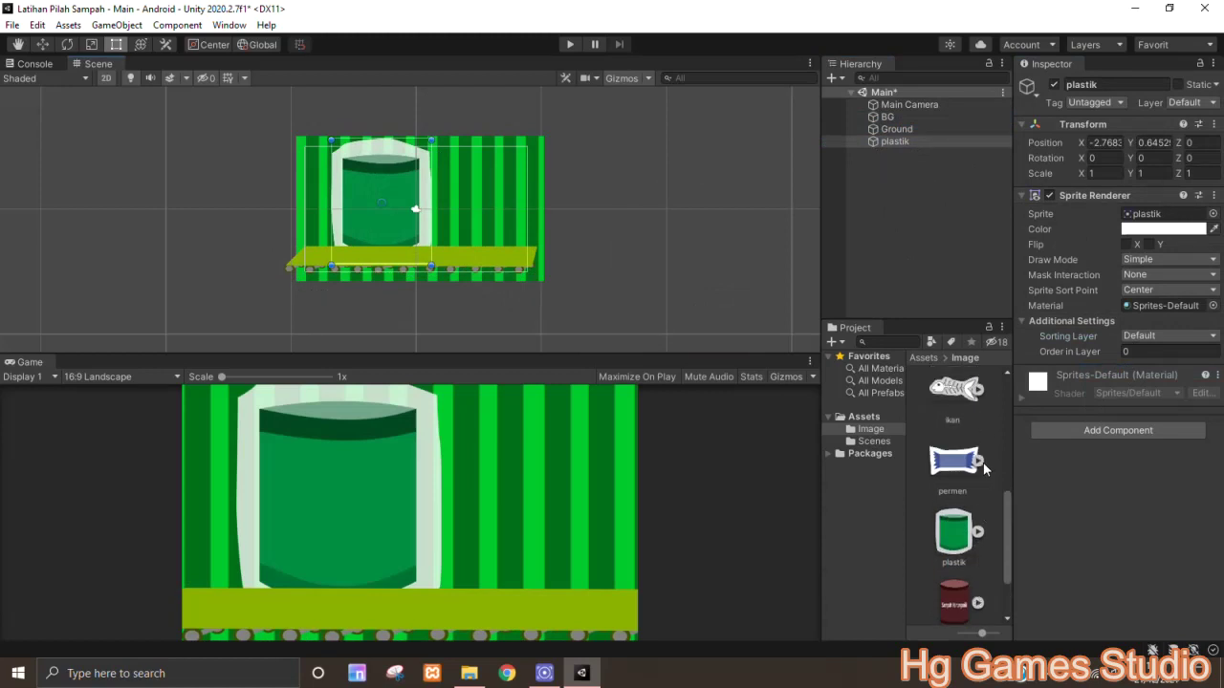
{"action": "scroll", "coordinate": [980, 463], "scroll_direction": "up", "scroll_amount": 2}
{"action": "scroll", "coordinate": [983, 457], "scroll_direction": "down", "scroll_amount": 4}
{"action": "left_click", "coordinate": [899, 142]}
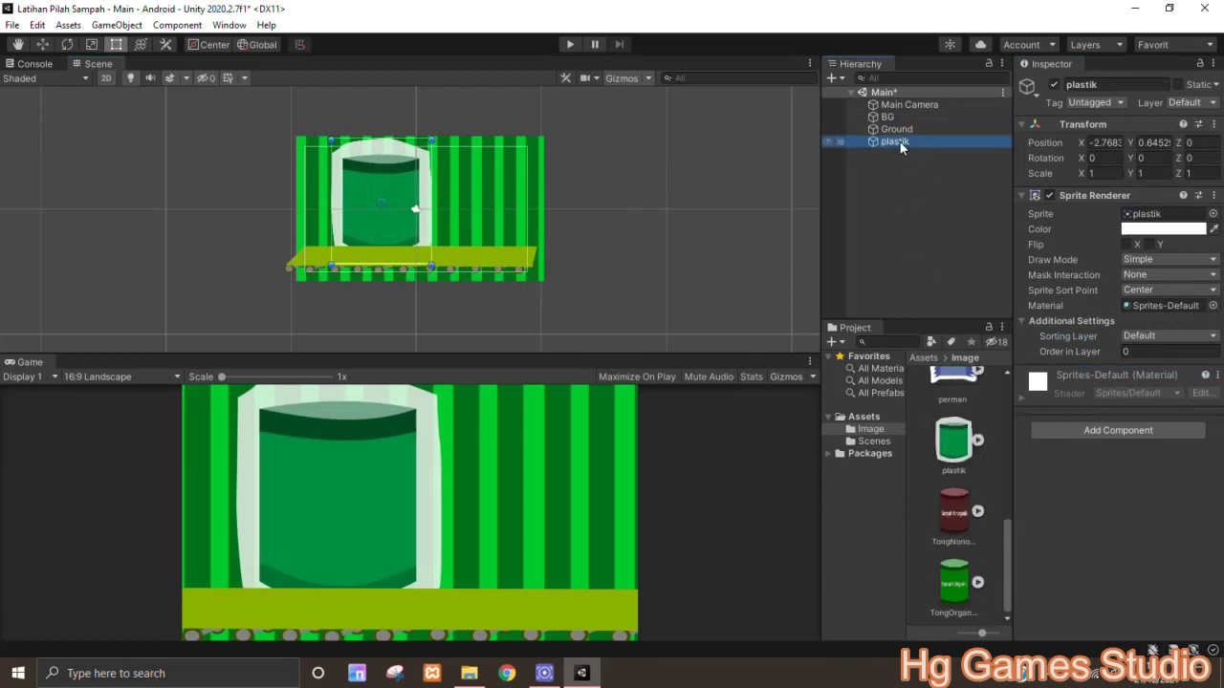
{"action": "key", "text": "Delete"}
Step: Add the TongNonorganik and TongOrganik bin sprites and shrink both to a small size
{"action": "mouse_move", "coordinate": [953, 512]}
{"action": "left_mouse_down"}
{"action": "mouse_move", "coordinate": [916, 236]}
{"action": "mouse_move", "coordinate": [899, 226]}
{"action": "left_mouse_up"}
{"action": "middle_click_drag", "start_coordinate": [655, 241], "coordinate": [655, 300]}
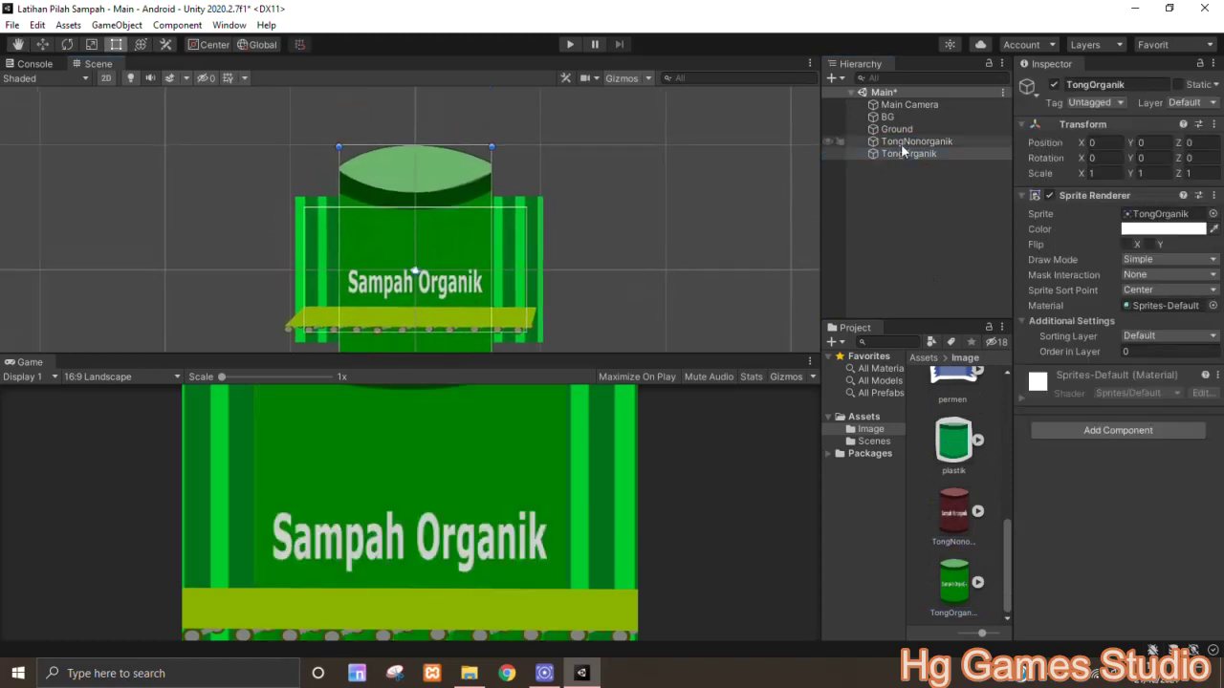
{"action": "left_click", "coordinate": [916, 142], "text": "ctrl"}
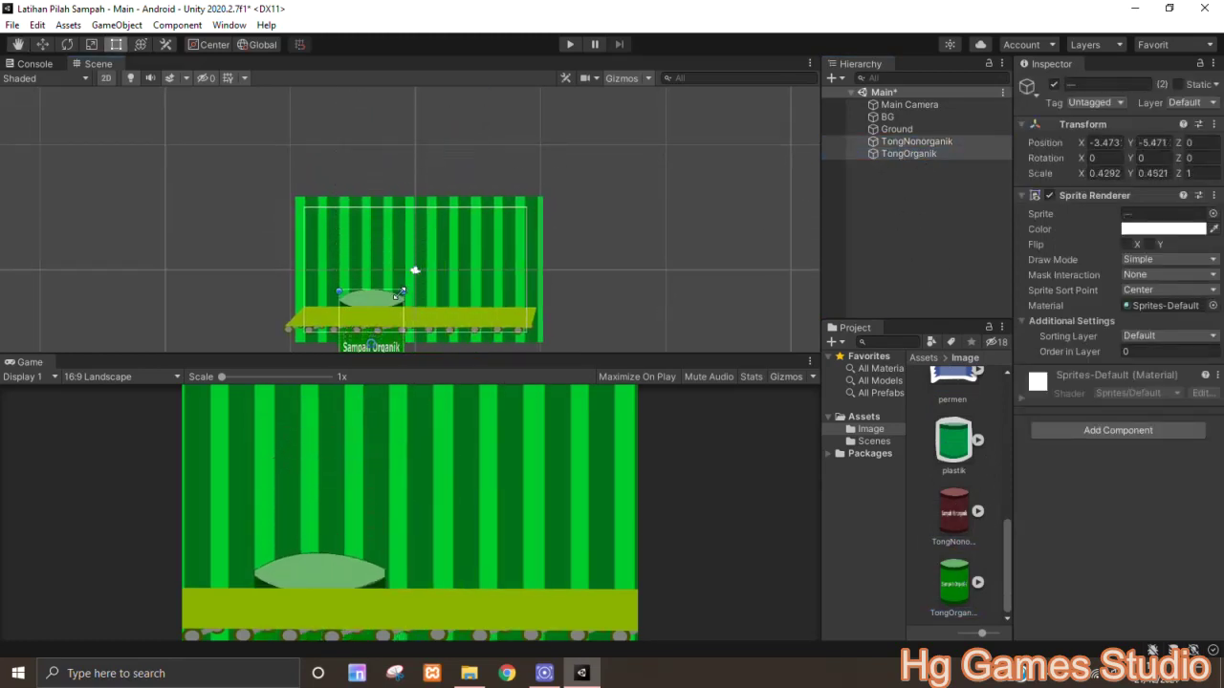
{"action": "mouse_move", "coordinate": [487, 150]}
{"action": "left_mouse_down"}
{"action": "mouse_move", "coordinate": [383, 323]}
{"action": "mouse_move", "coordinate": [388, 189]}
{"action": "mouse_move", "coordinate": [376, 229]}
{"action": "left_mouse_up"}
{"action": "left_click", "coordinate": [44, 45]}
{"action": "left_click", "coordinate": [116, 45]}
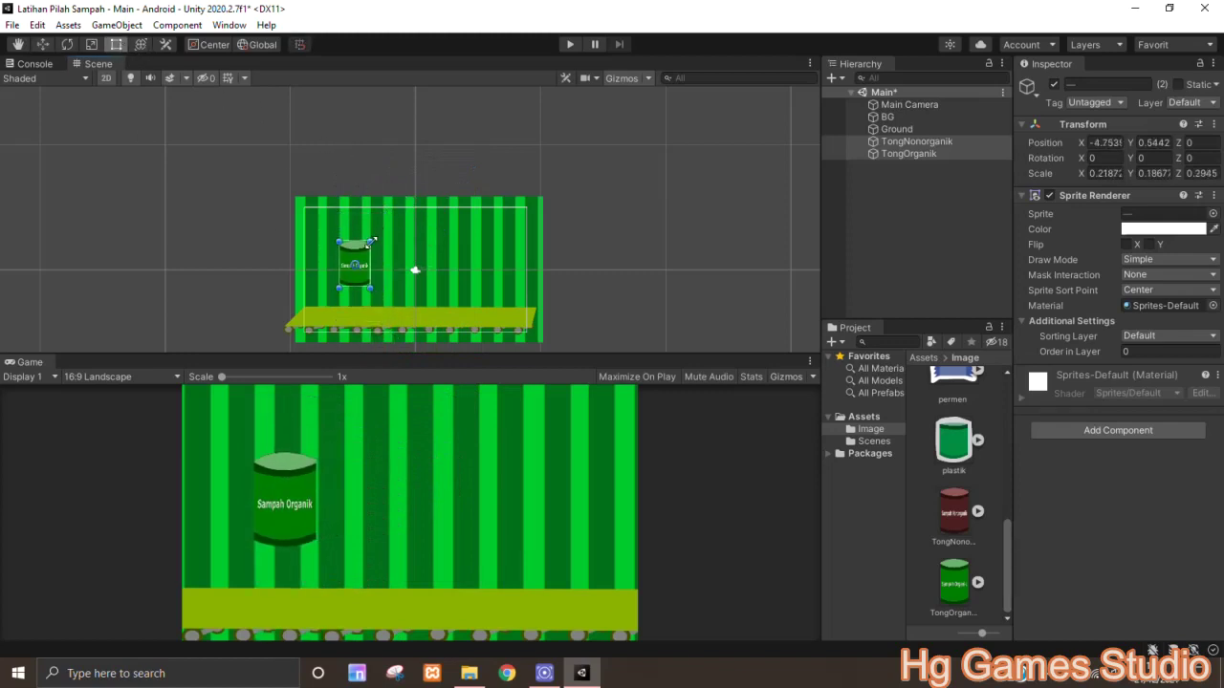
Step: Move the TongOrganik bin to the right of the nonorganic bin
{"action": "left_click", "coordinate": [891, 154]}
{"action": "left_click", "coordinate": [42, 44]}
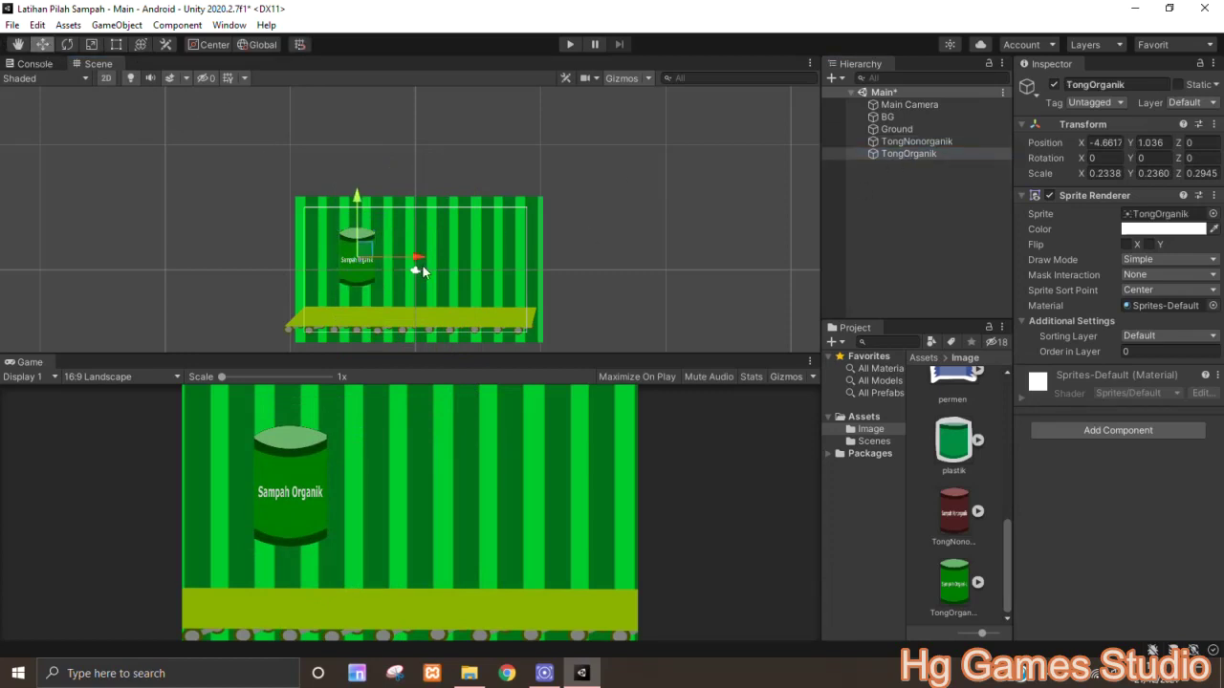
{"action": "left_click_drag", "start_coordinate": [417, 260], "coordinate": [521, 260]}
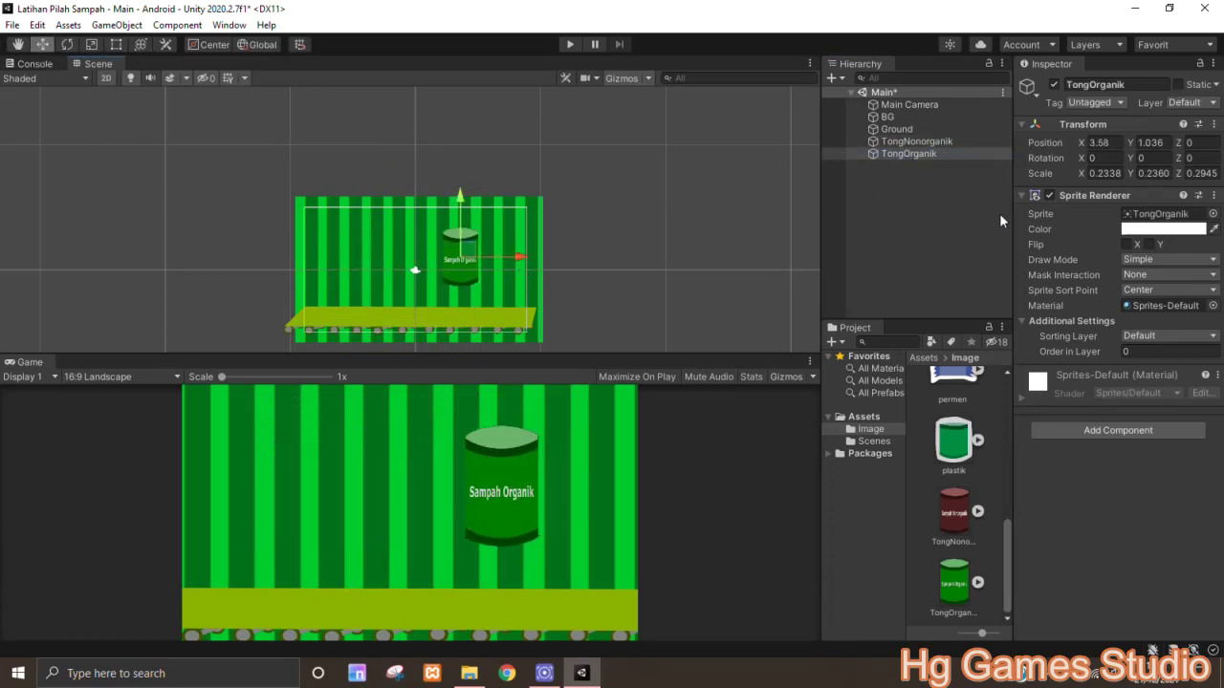
Step: Put the TongNonorganik bin on sorting layer Layer2
{"action": "left_click", "coordinate": [1168, 336]}
{"action": "left_click", "coordinate": [1140, 391]}
{"action": "left_click", "coordinate": [911, 140]}
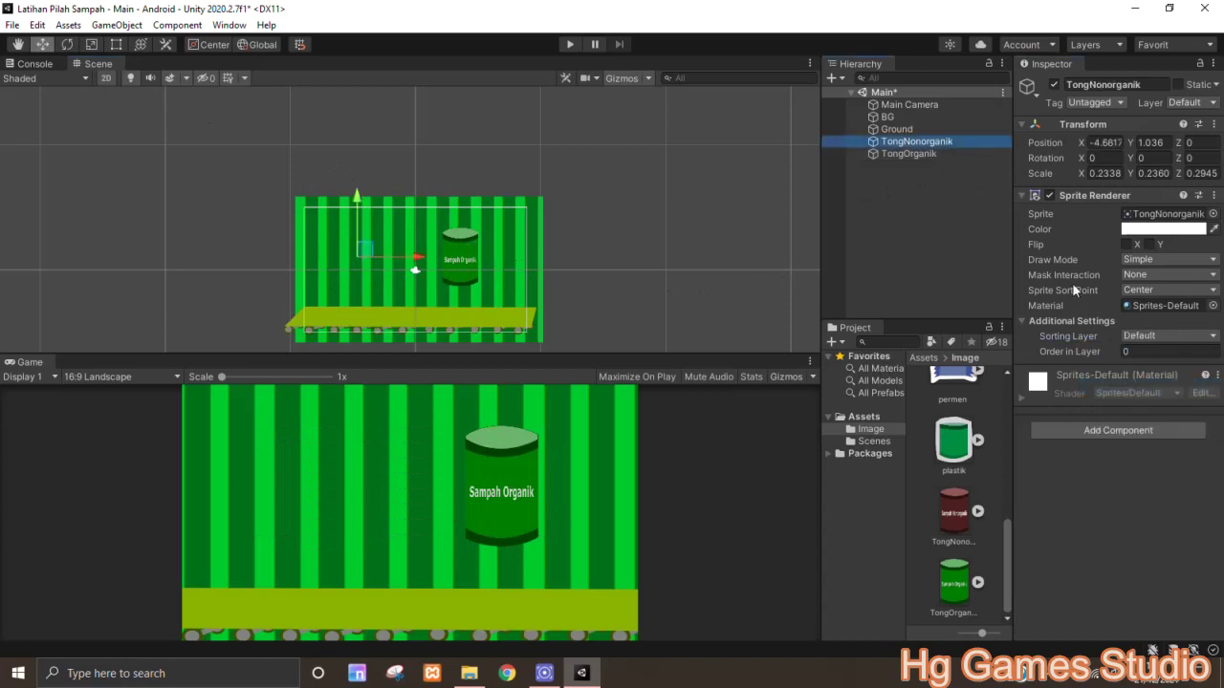
{"action": "left_click", "coordinate": [1168, 335]}
{"action": "left_click", "coordinate": [1128, 389]}
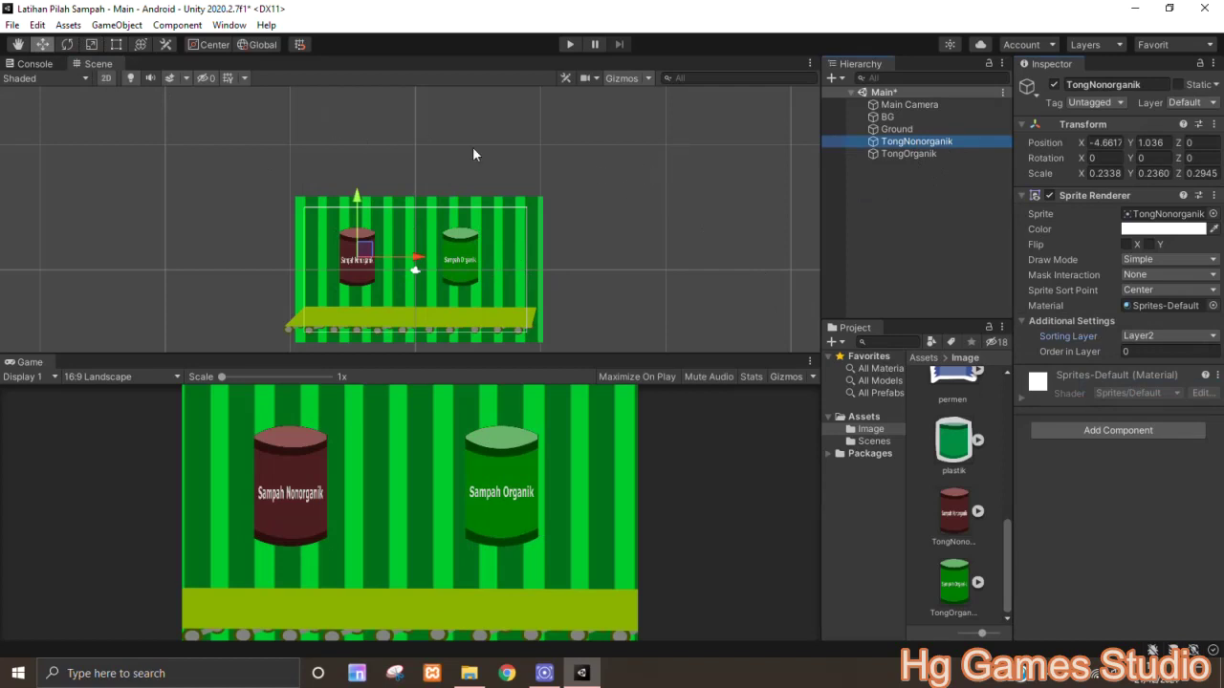
Step: Squash both bins shorter, raise them above the ground, and shift them right
{"action": "left_click", "coordinate": [115, 44]}
{"action": "left_click", "coordinate": [908, 153], "text": "ctrl"}
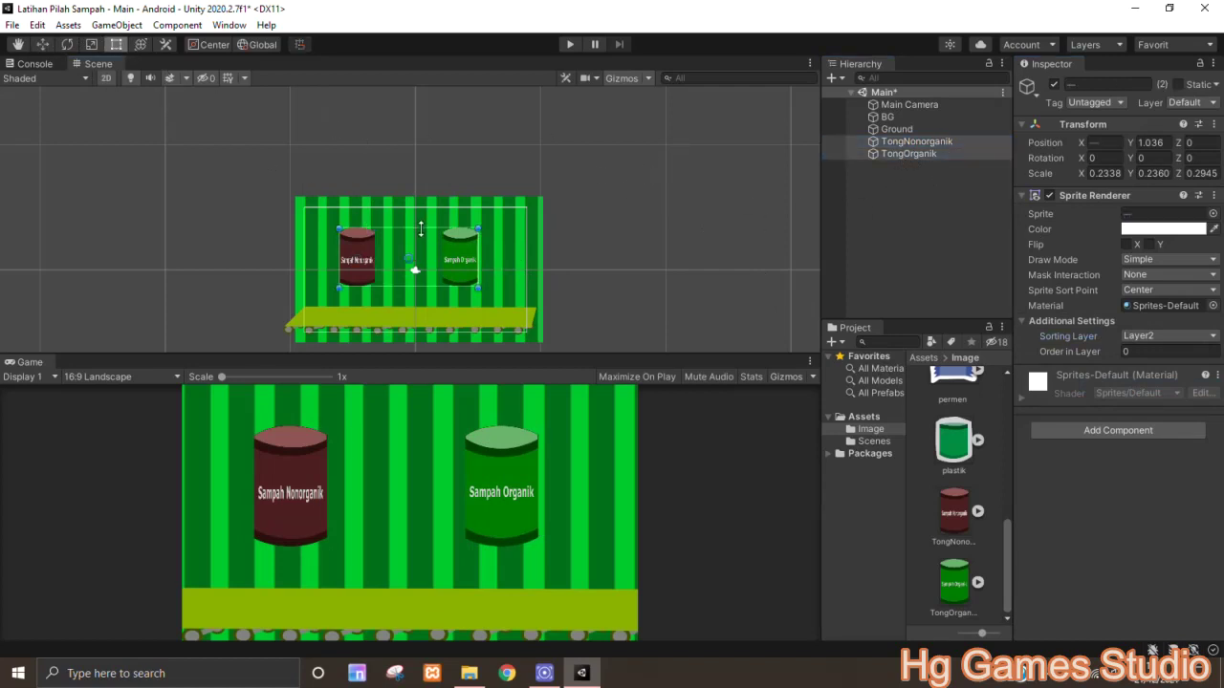
{"action": "left_click_drag", "start_coordinate": [421, 228], "coordinate": [431, 275]}
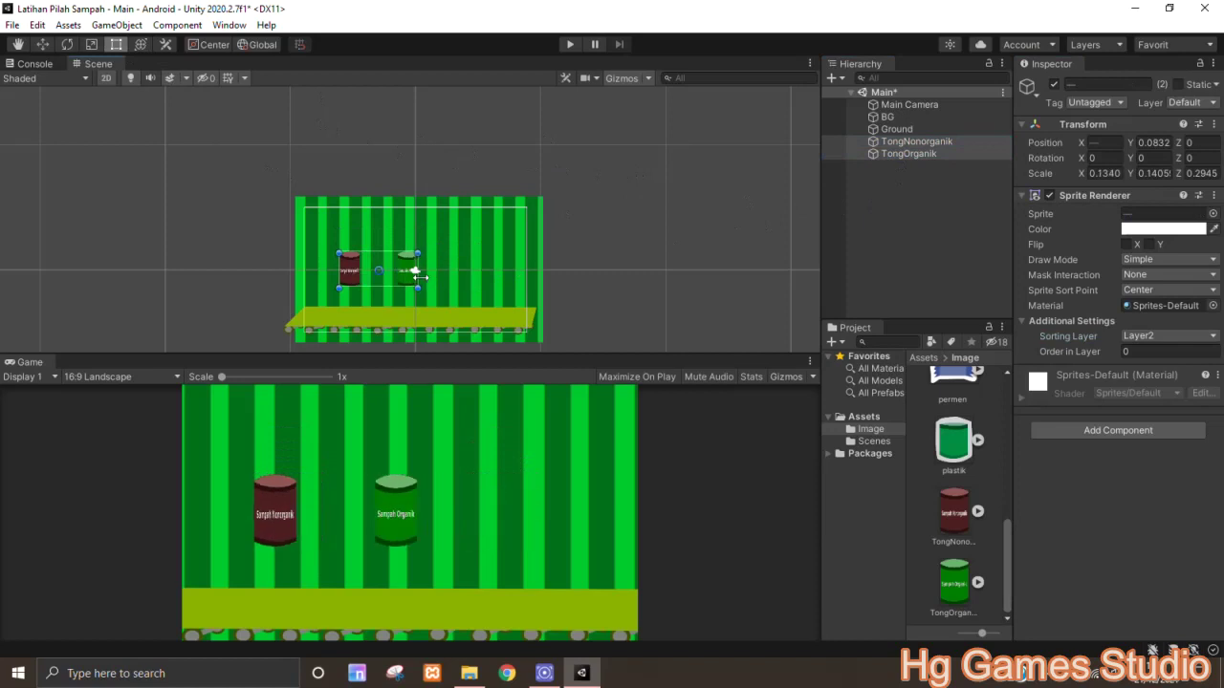
{"action": "left_click", "coordinate": [43, 44]}
{"action": "left_click_drag", "start_coordinate": [384, 209], "coordinate": [398, 196]}
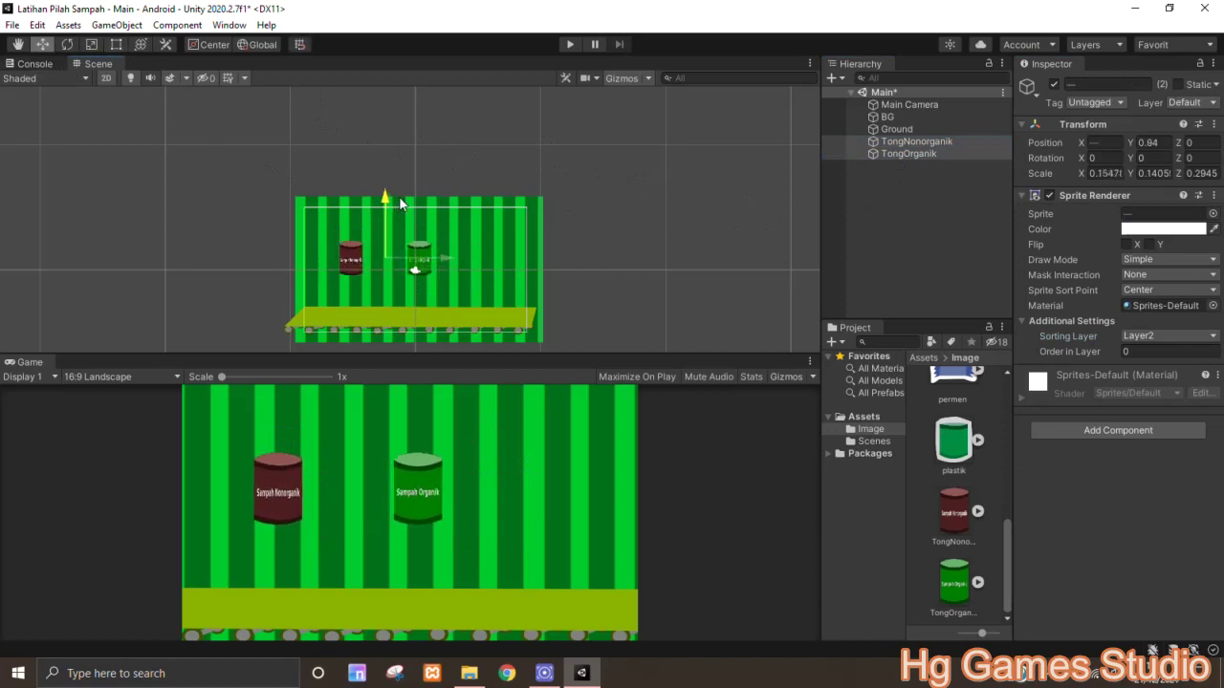
{"action": "mouse_move", "coordinate": [448, 261]}
{"action": "left_mouse_down"}
{"action": "mouse_move", "coordinate": [533, 261]}
{"action": "mouse_move", "coordinate": [517, 259]}
{"action": "left_mouse_up"}
{"action": "left_click", "coordinate": [908, 152]}
Step: Add a Box Collider 2D component to both trash bins
{"action": "left_click", "coordinate": [916, 141], "text": "ctrl"}
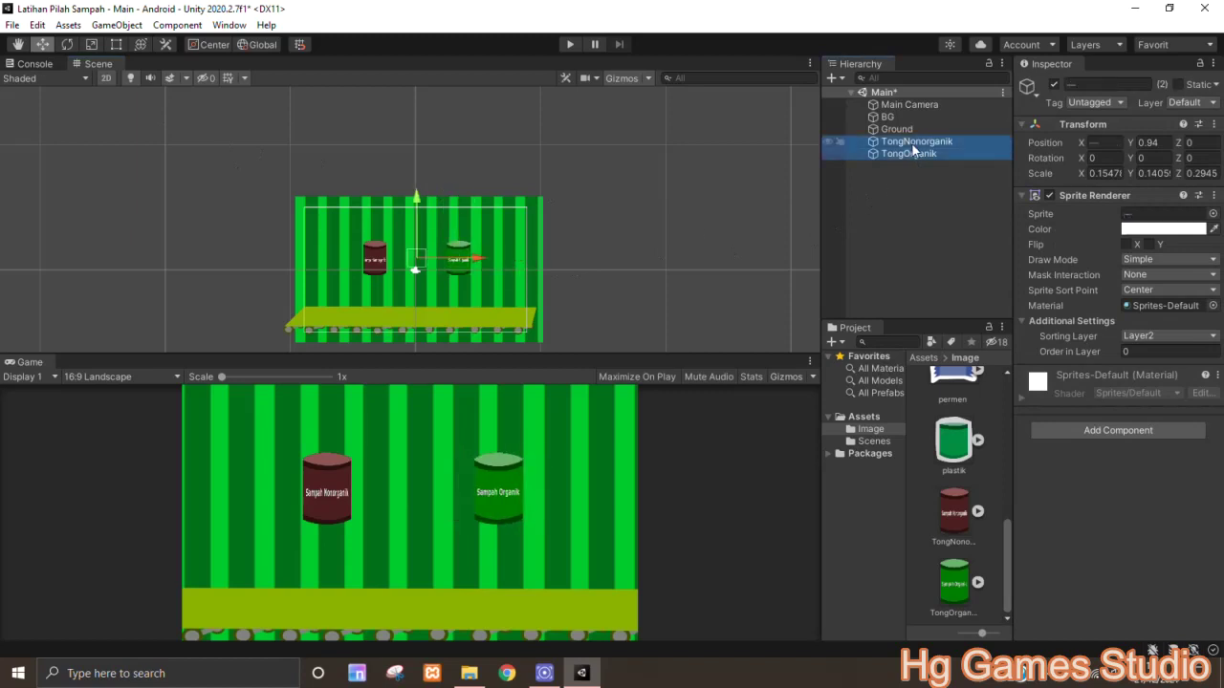
{"action": "left_click", "coordinate": [1131, 422]}
{"action": "left_click", "coordinate": [1131, 430]}
{"action": "type", "text": "box"}
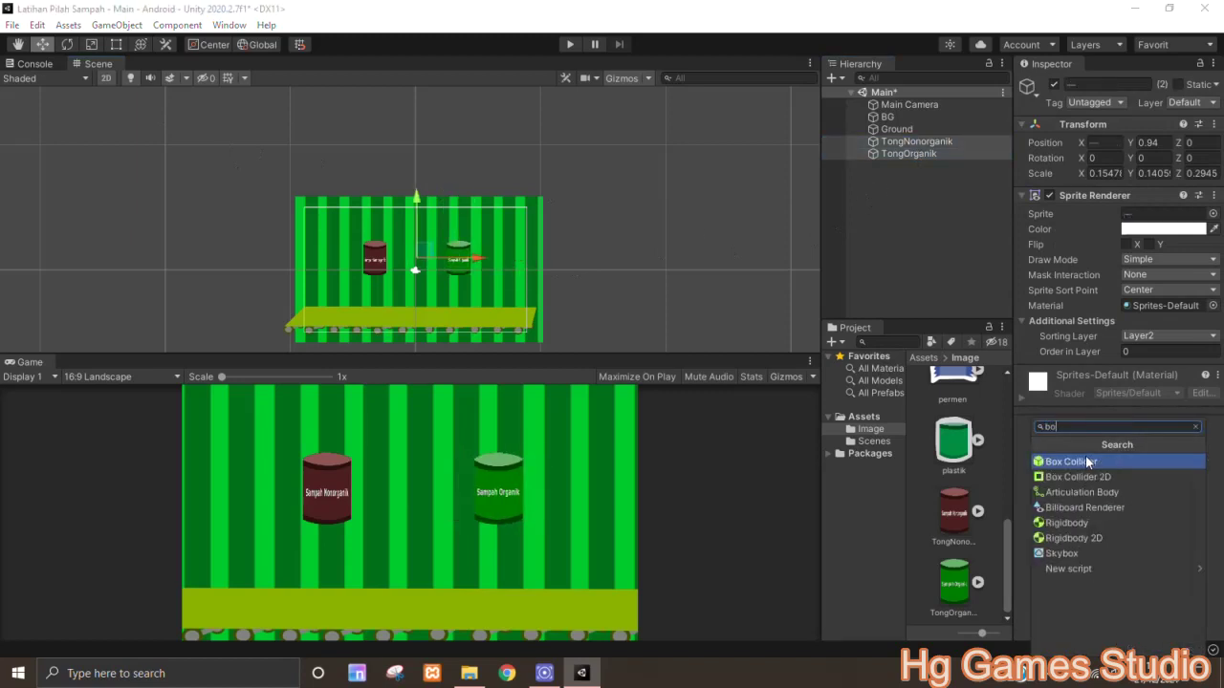
{"action": "left_click", "coordinate": [1084, 474]}
Step: Trim TongOrganik's box collider to fit the barrel body
{"action": "double_click", "coordinate": [903, 153]}
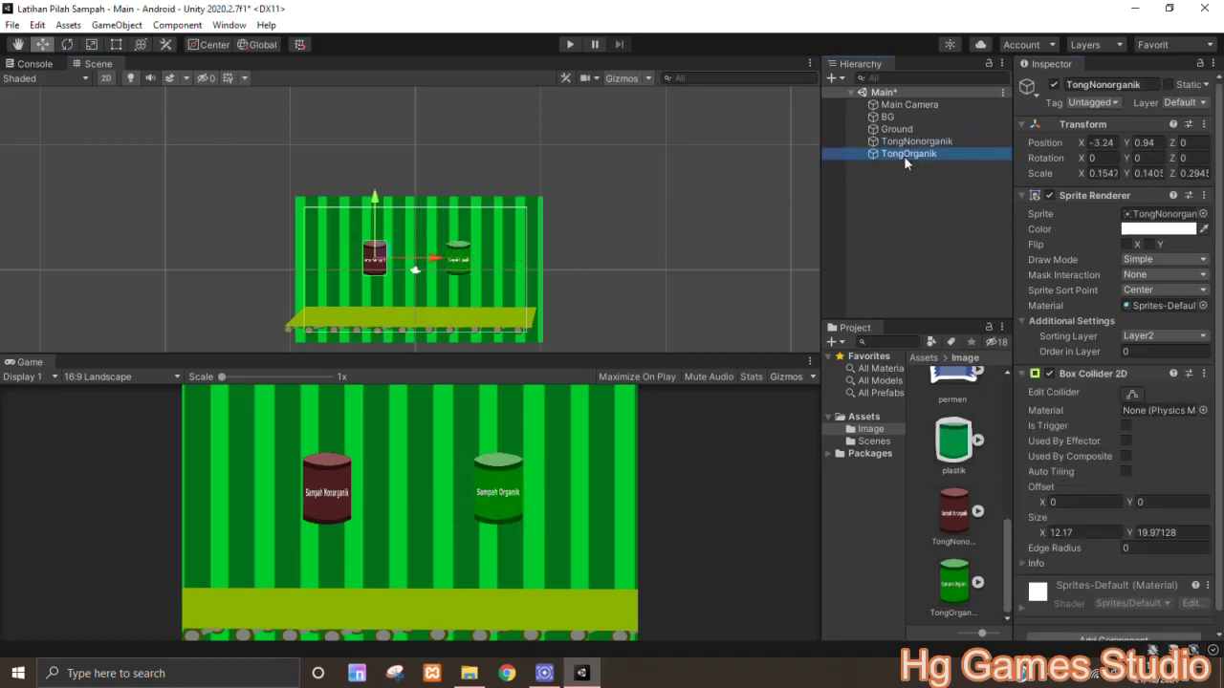
{"action": "left_click", "coordinate": [1131, 393]}
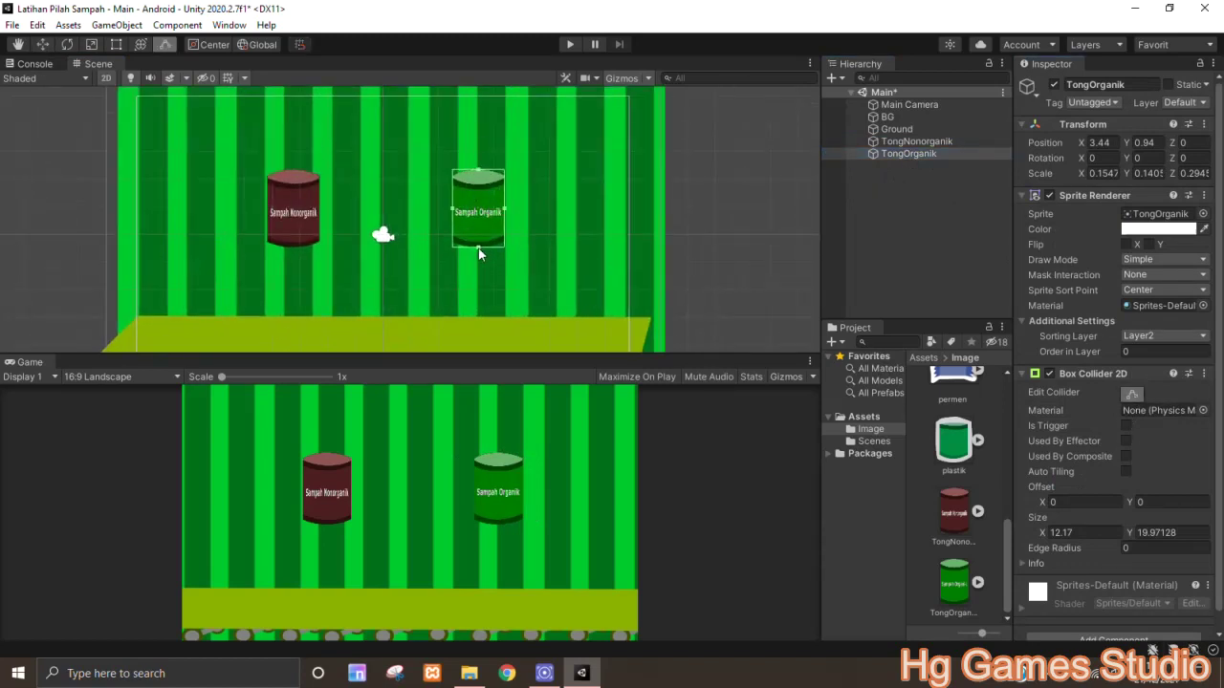
{"action": "left_click", "coordinate": [478, 181]}
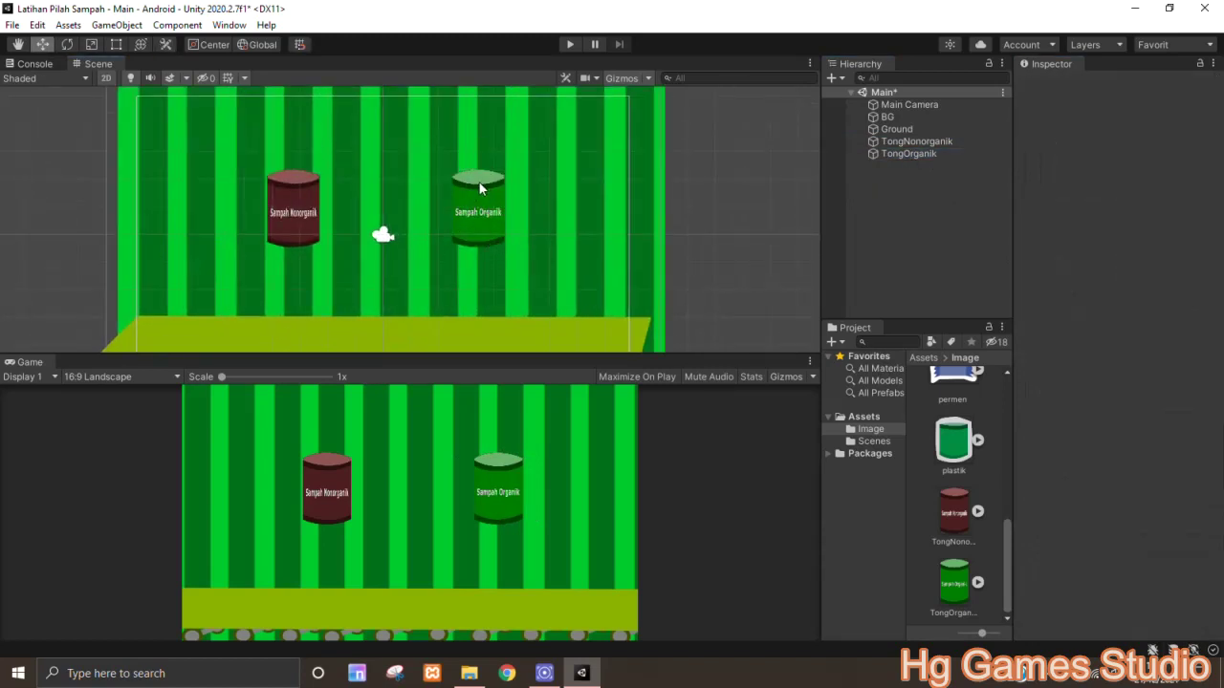
{"action": "left_click", "coordinate": [908, 154]}
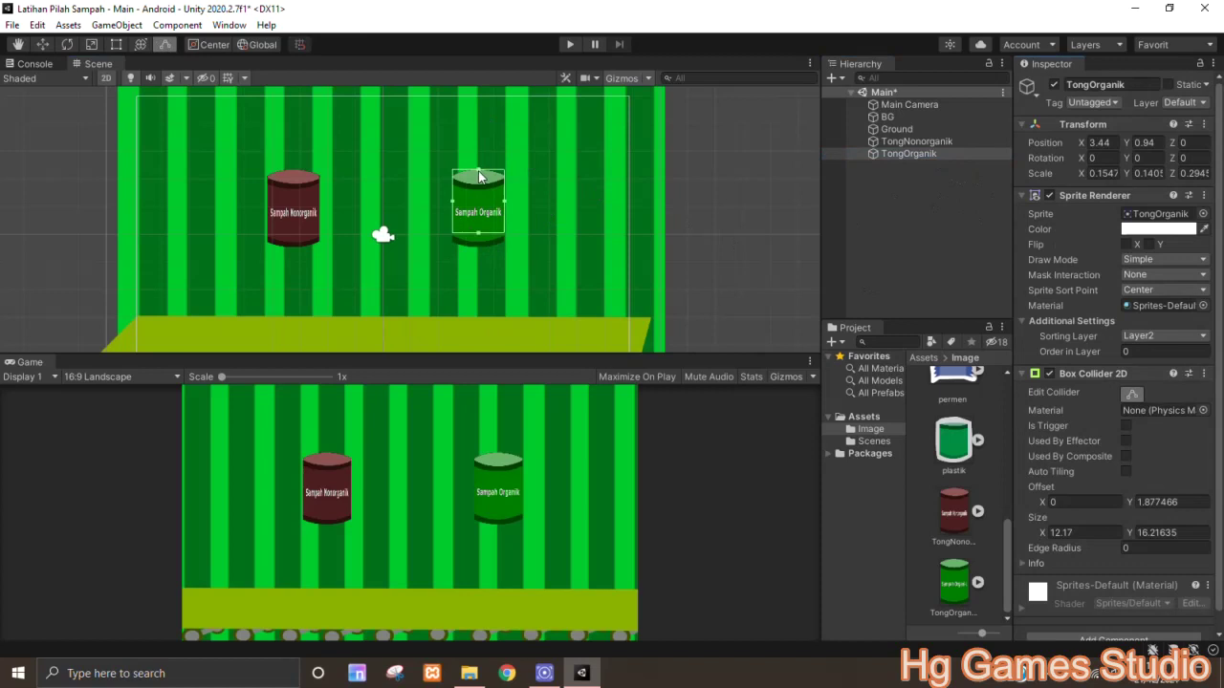
{"action": "left_click_drag", "start_coordinate": [480, 176], "coordinate": [483, 187]}
Step: Trim the nonorganic bin's collider top and bottom edges to its barrel body
{"action": "left_click", "coordinate": [916, 142]}
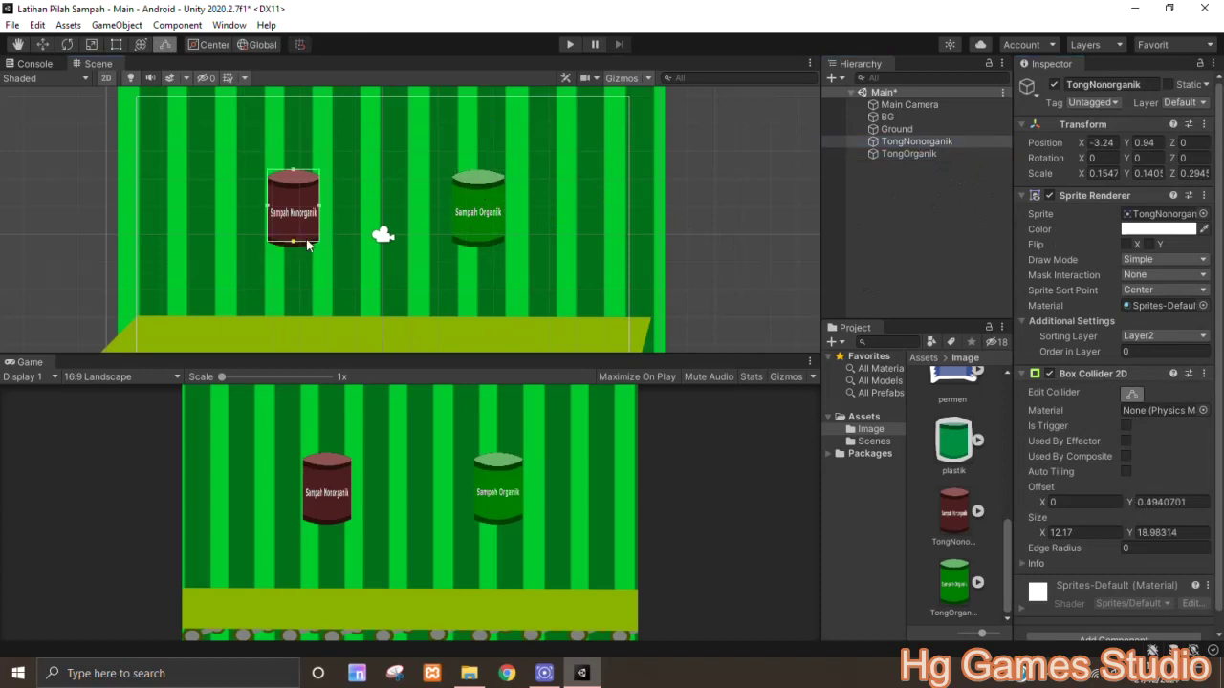
{"action": "left_click_drag", "start_coordinate": [307, 245], "coordinate": [307, 237]}
{"action": "left_click_drag", "start_coordinate": [296, 172], "coordinate": [302, 196]}
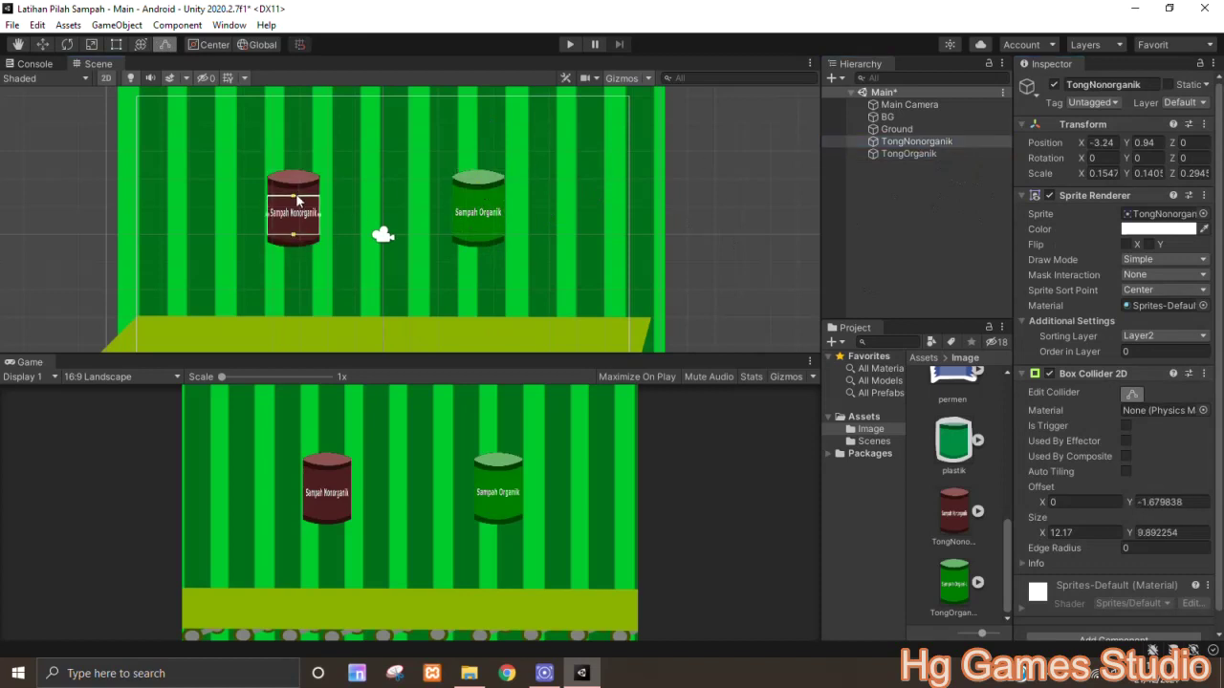
{"action": "left_click", "coordinate": [723, 196]}
{"action": "scroll", "coordinate": [582, 220], "scroll_direction": "down", "scroll_amount": 2}
{"action": "middle_click_drag", "start_coordinate": [583, 220], "coordinate": [532, 224]}
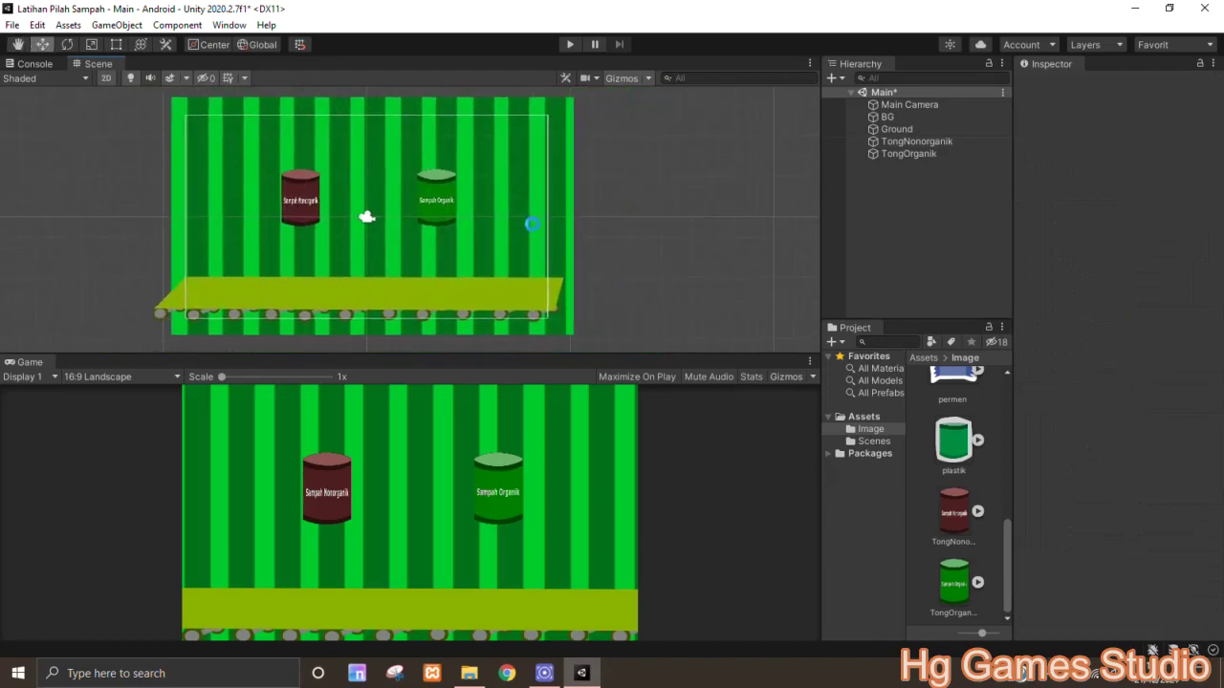